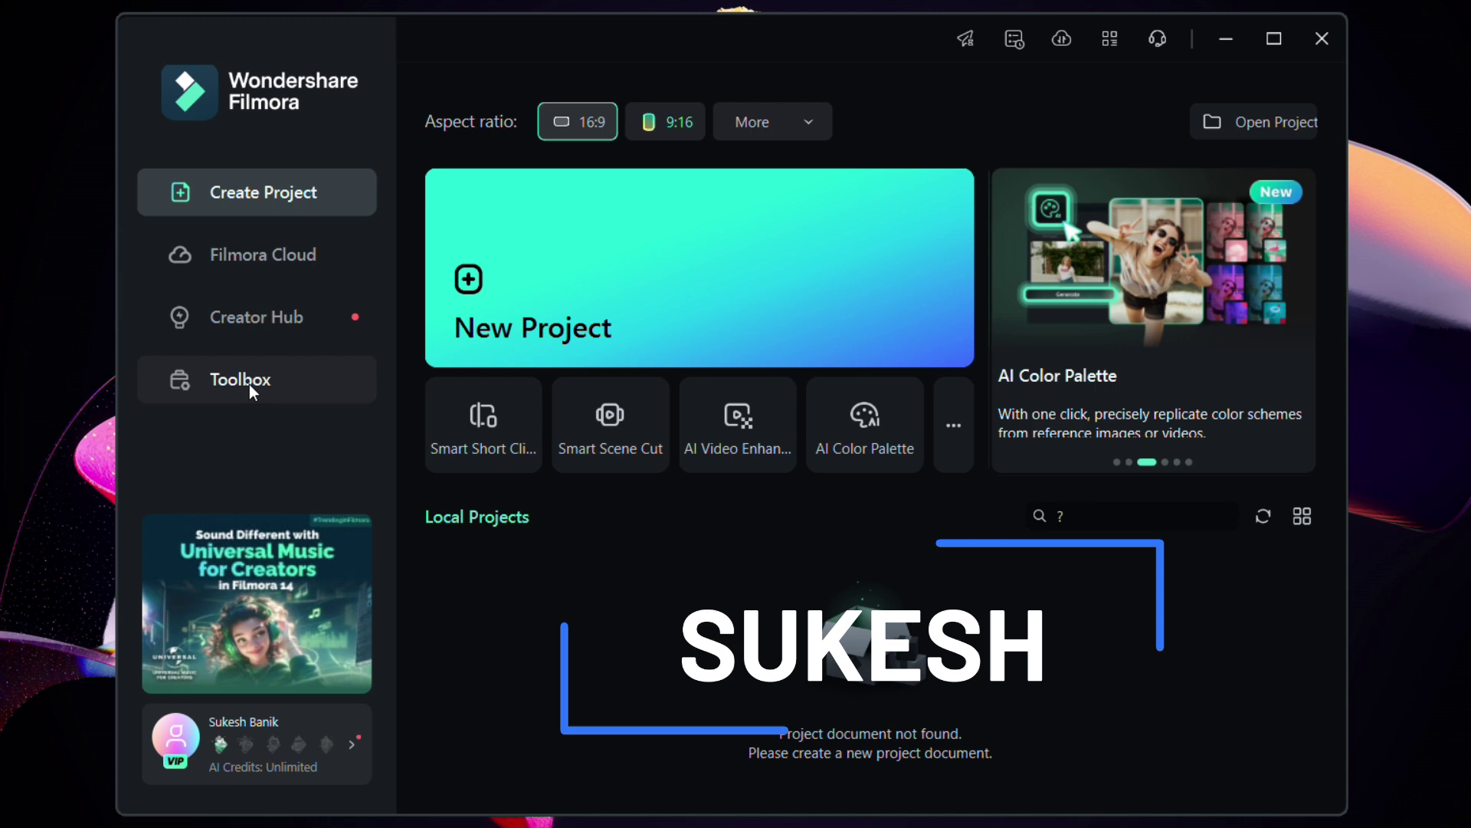
Launch Smart Scene Cut from the Toolbox for Sound Design UPLOADED.mp4.
left_click(201, 381)
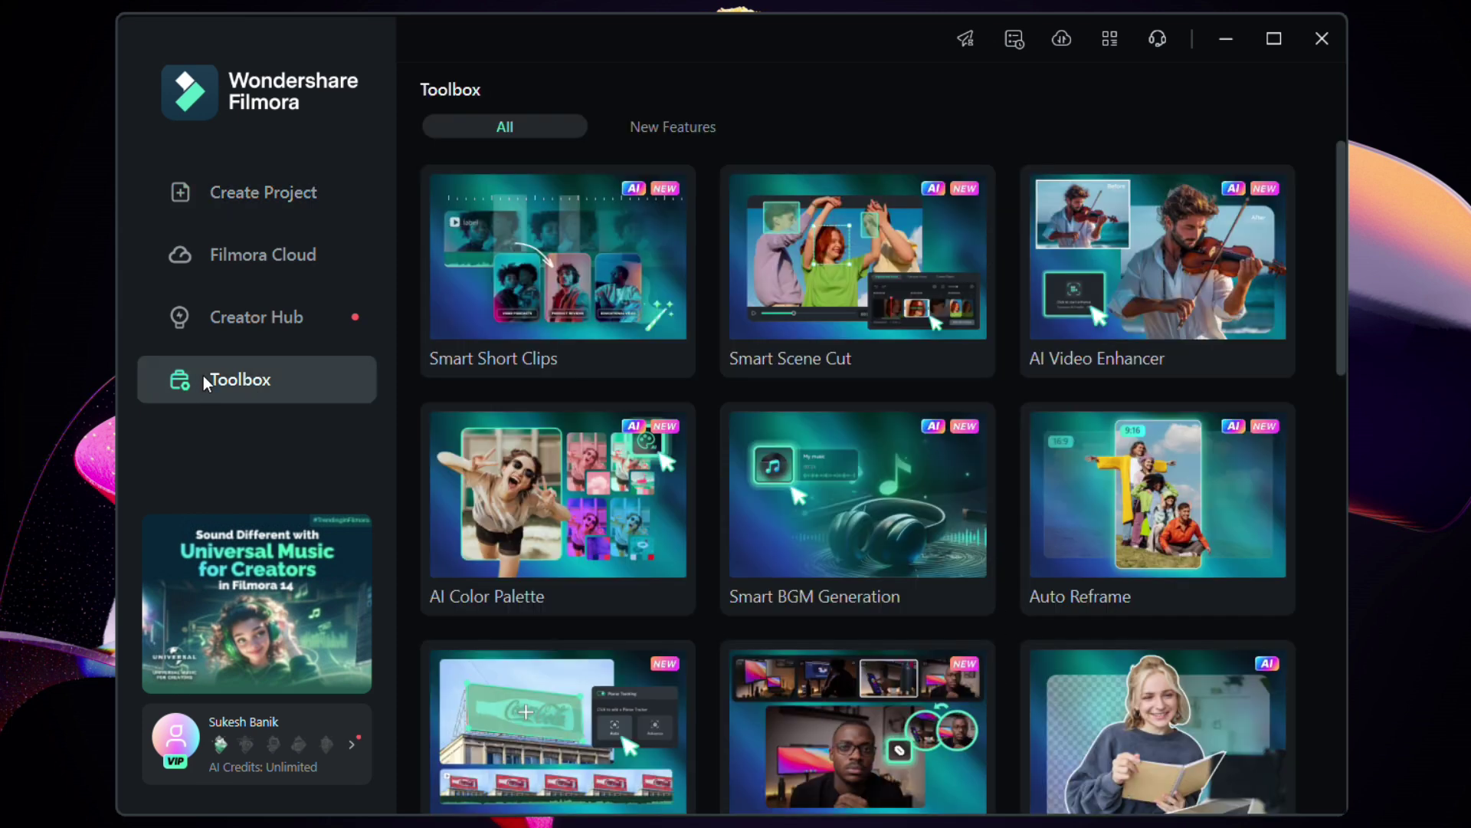
left_click_drag(1338, 237, 1341, 309)
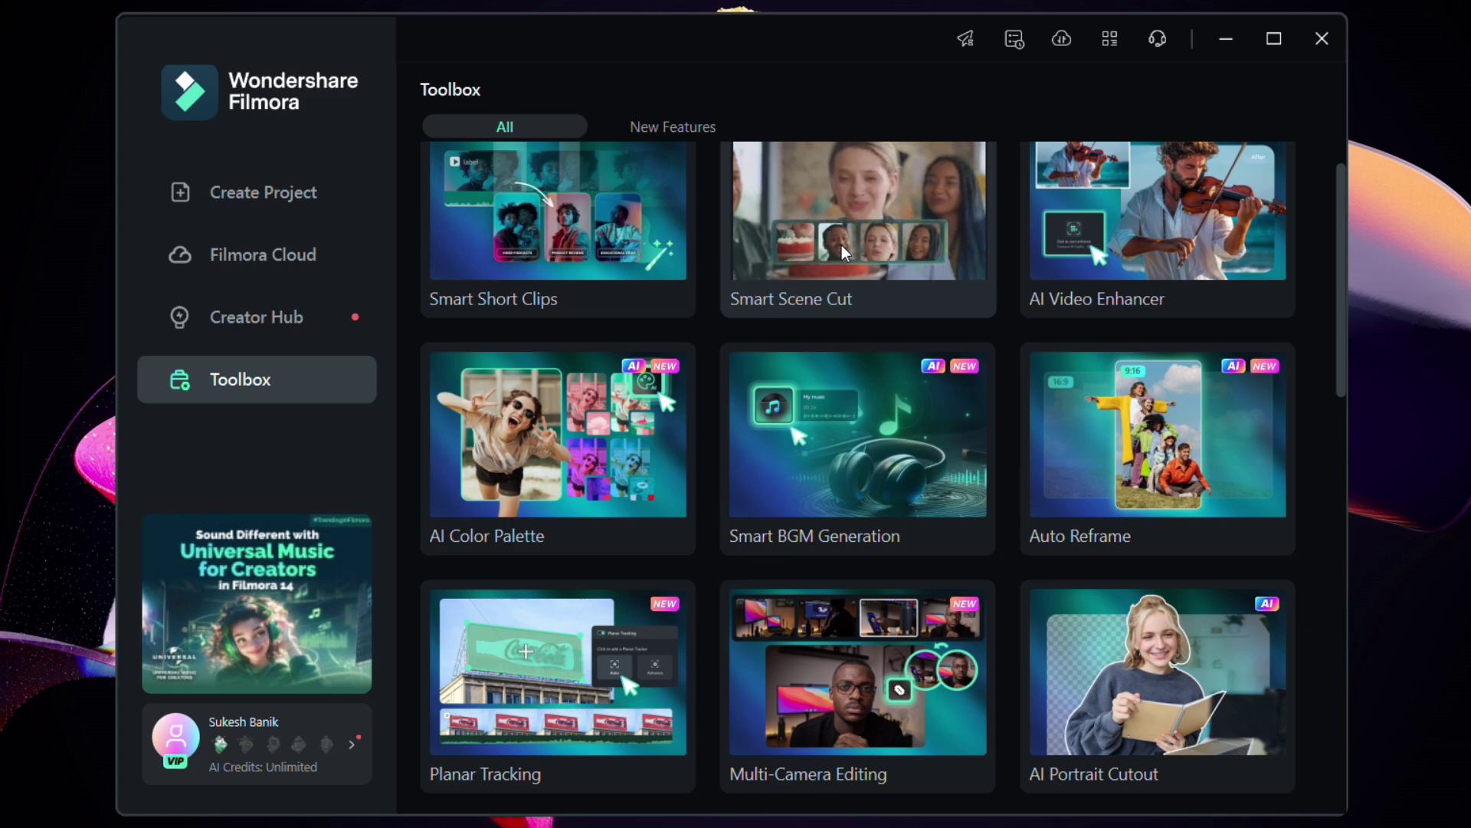
left_click(904, 262)
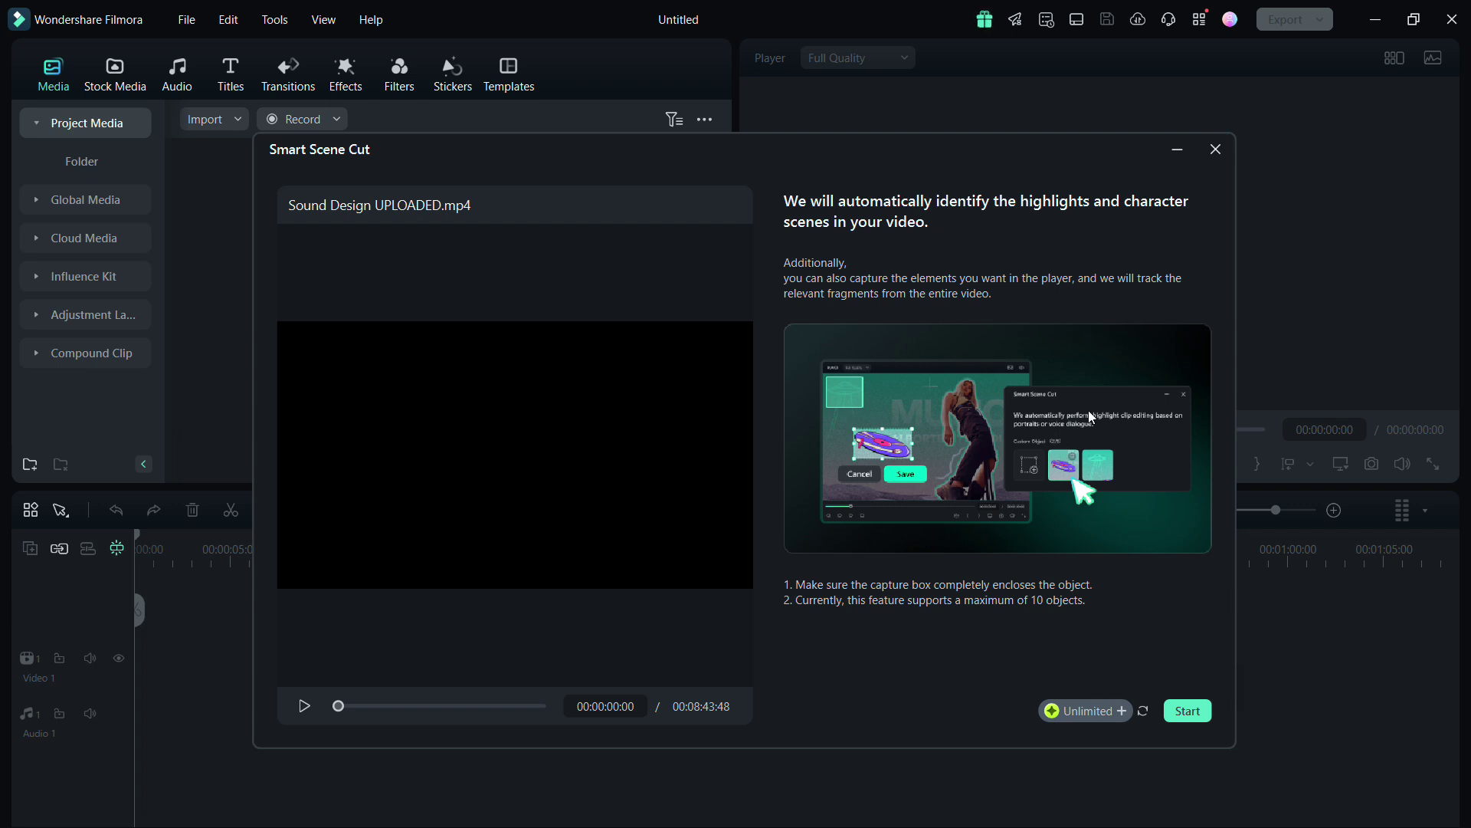
Capture and save the presenter's face, the microphone and the potted plant as custom objects.
left_click_drag(335, 706, 355, 716)
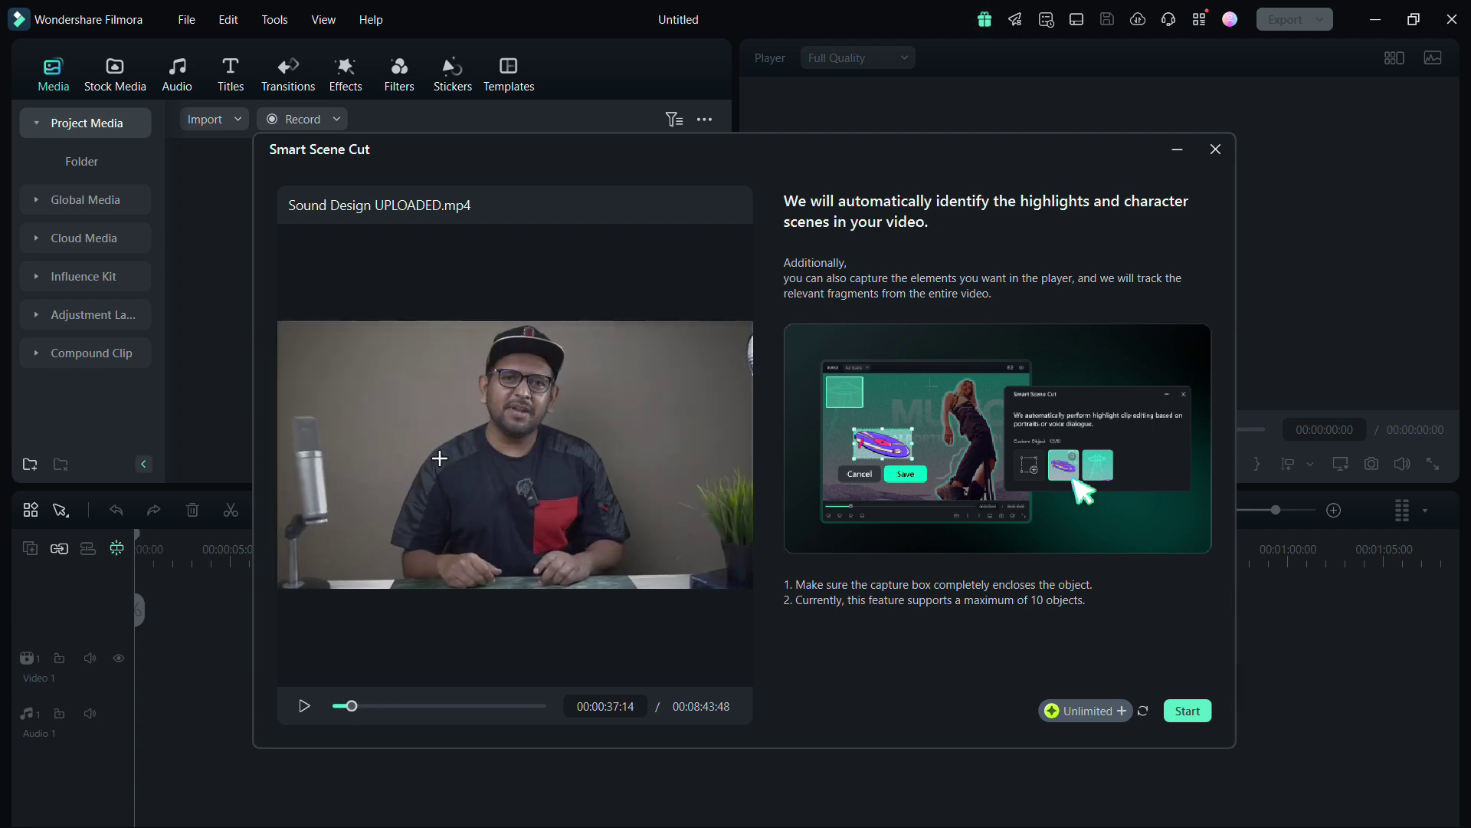
mouse_move(463, 325)
left_mouse_down()
mouse_move(560, 414)
mouse_move(564, 448)
left_mouse_up()
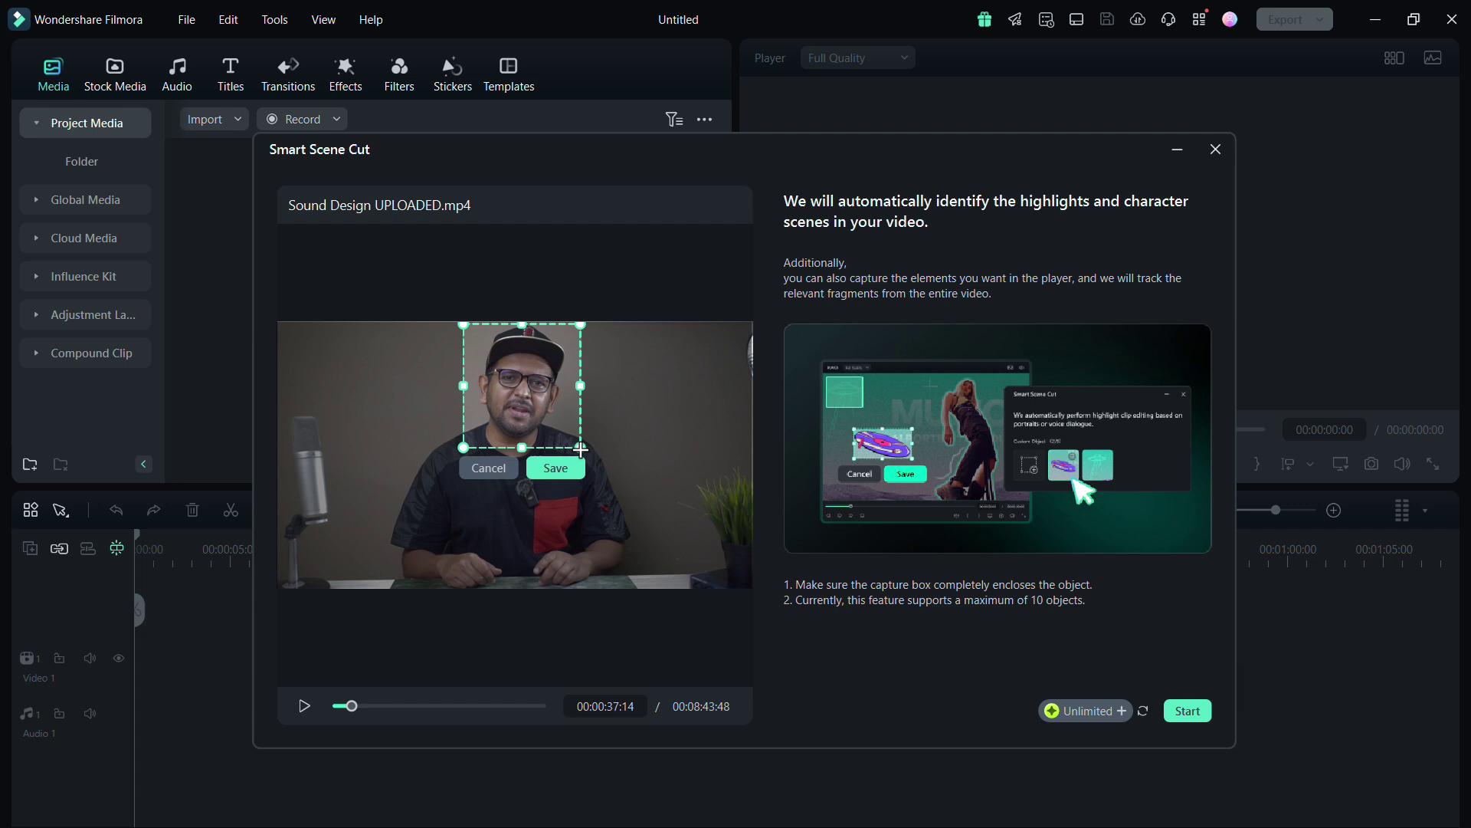
left_click(545, 463)
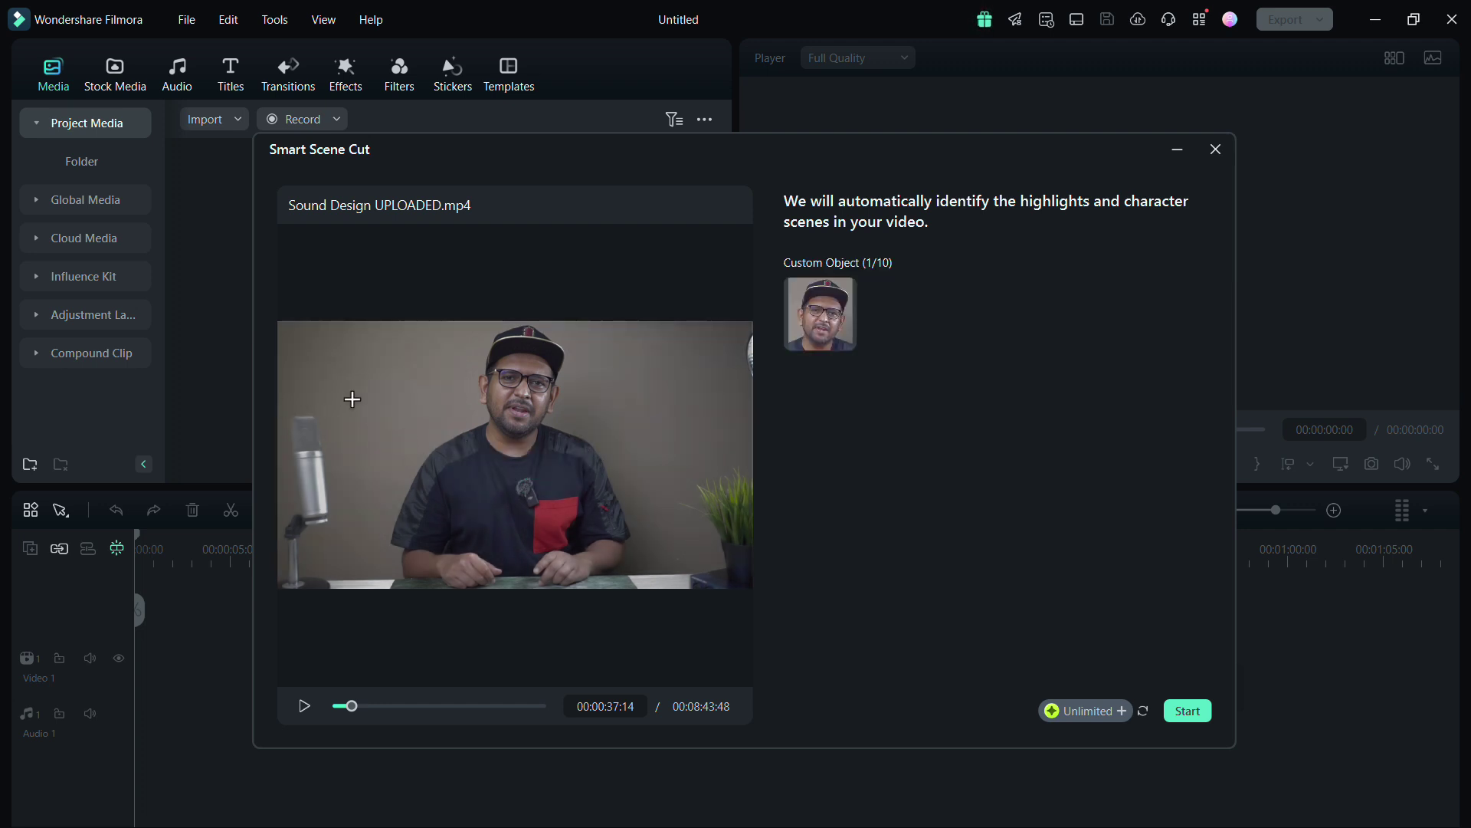
left_click_drag(352, 398, 267, 544)
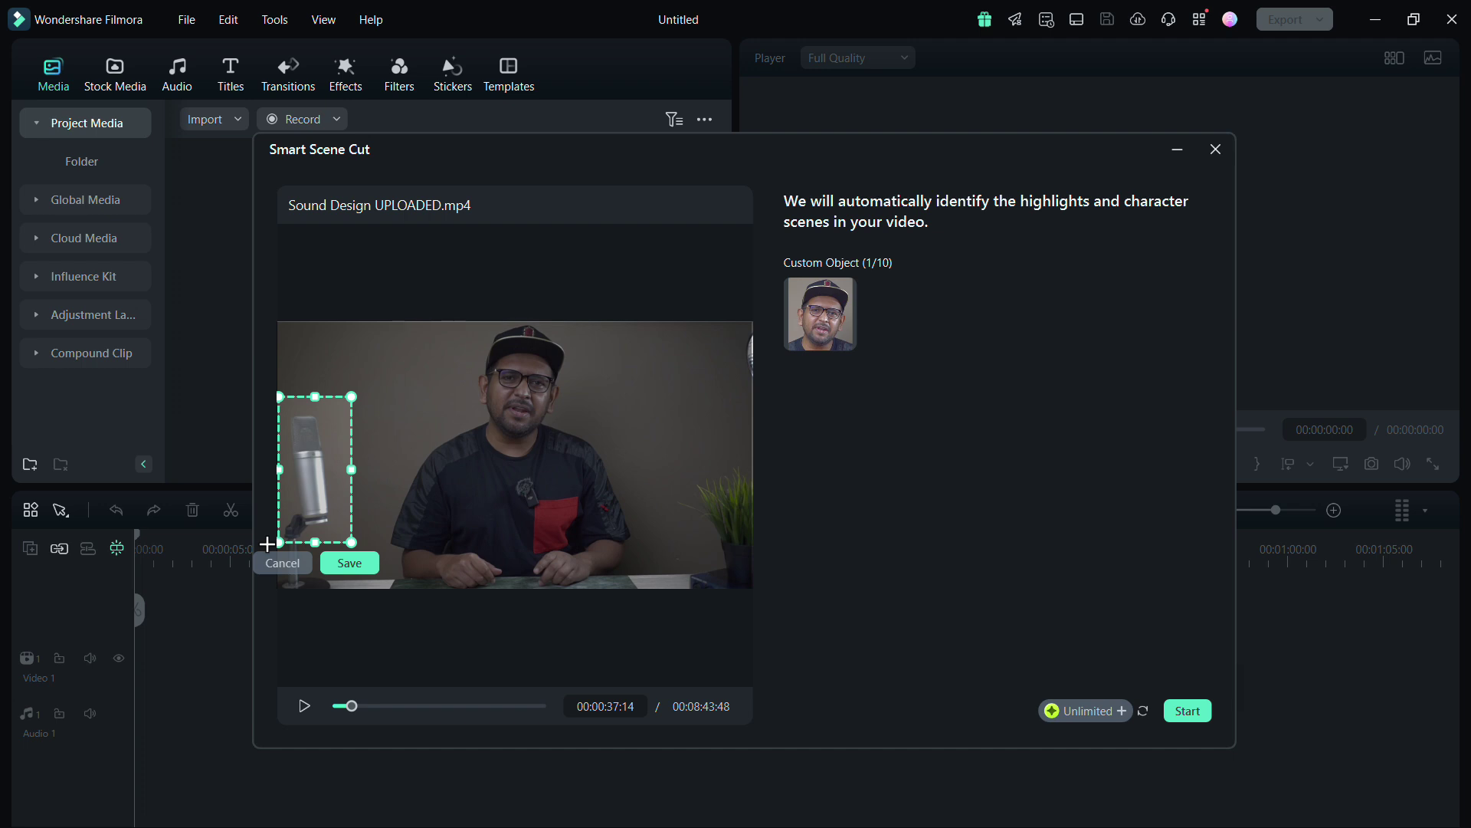
left_click(351, 564)
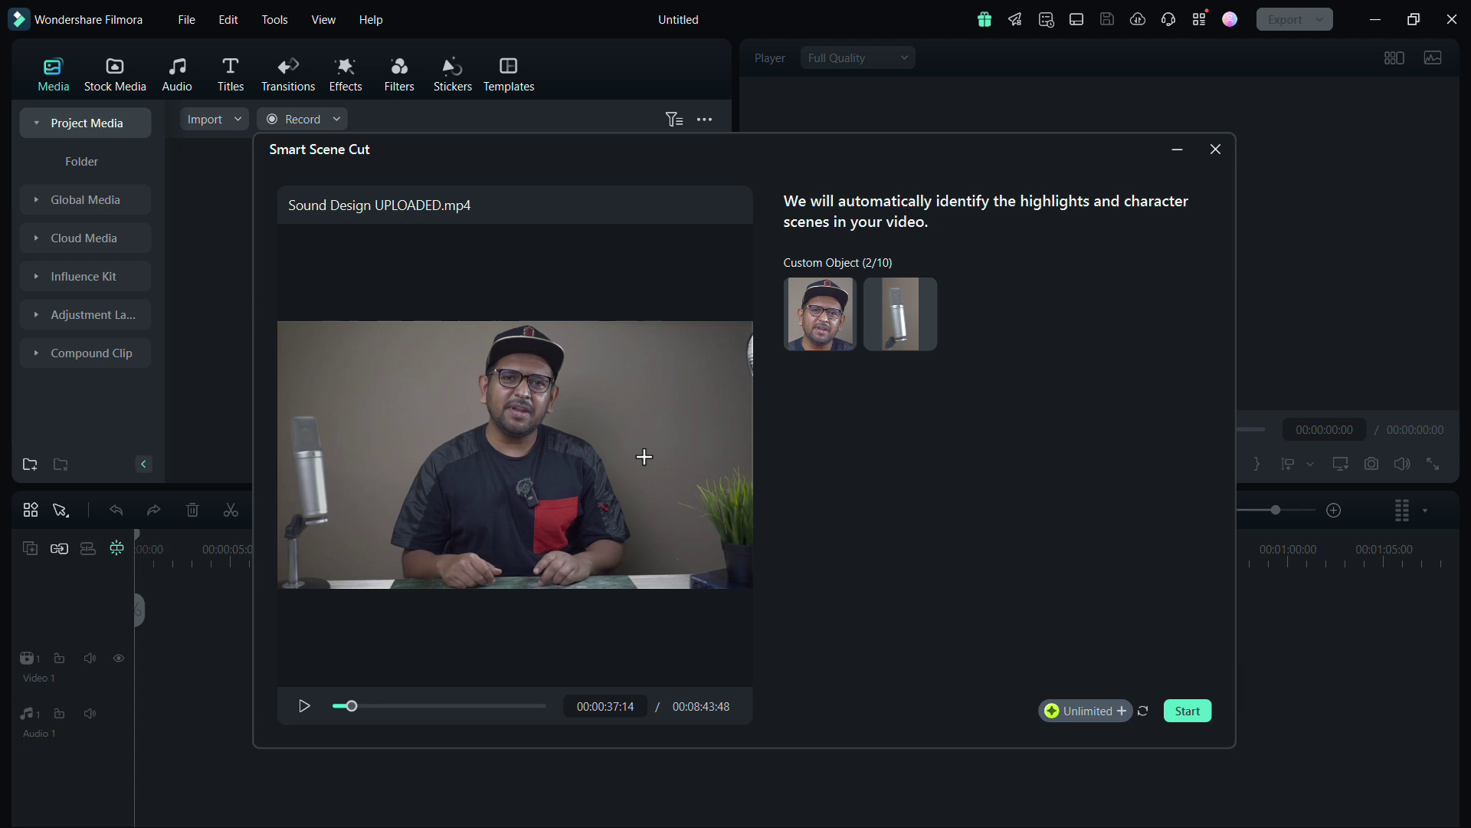
left_click_drag(677, 456, 800, 571)
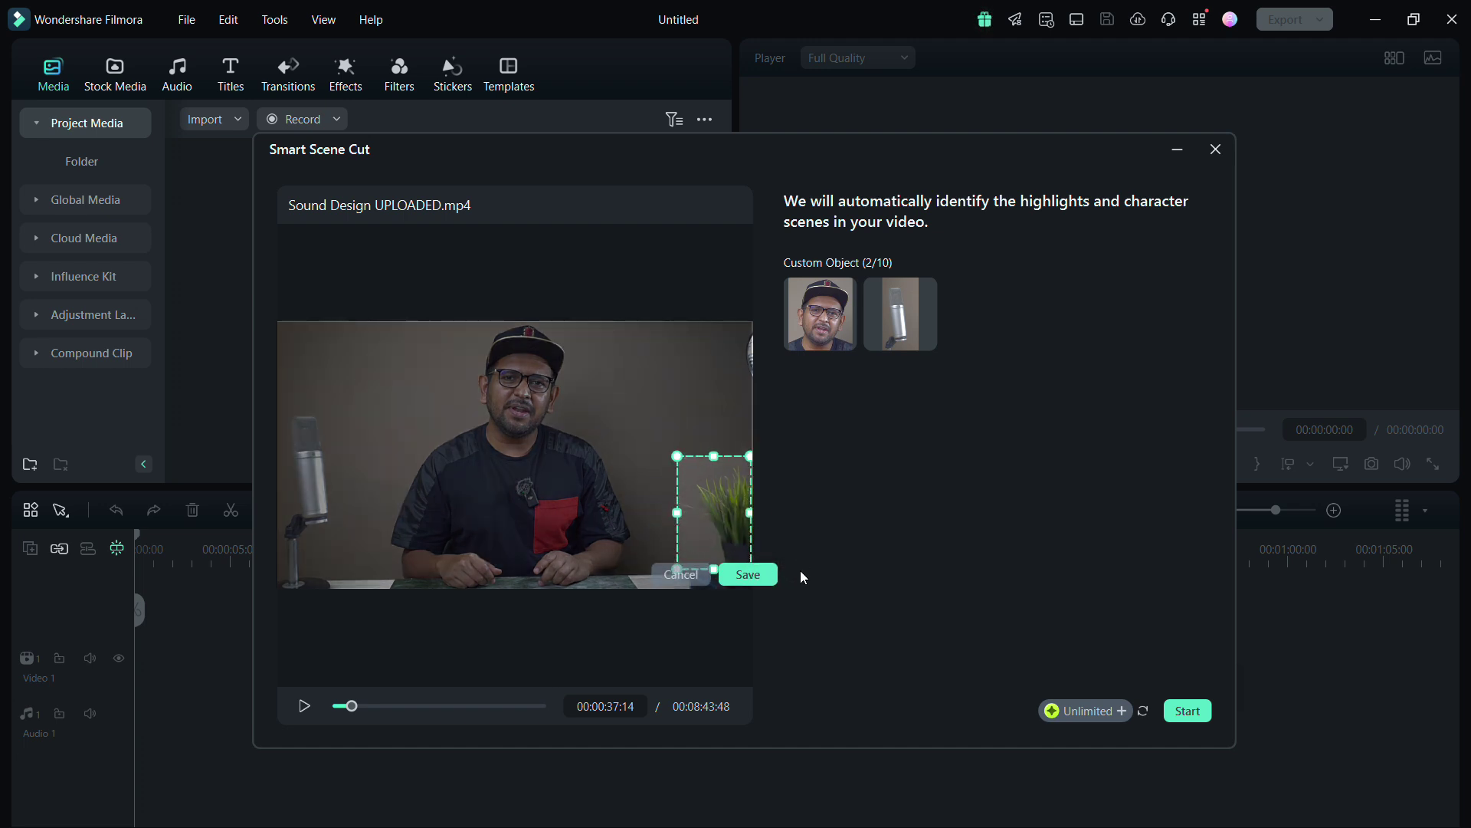
left_click(759, 575)
left_click(305, 706)
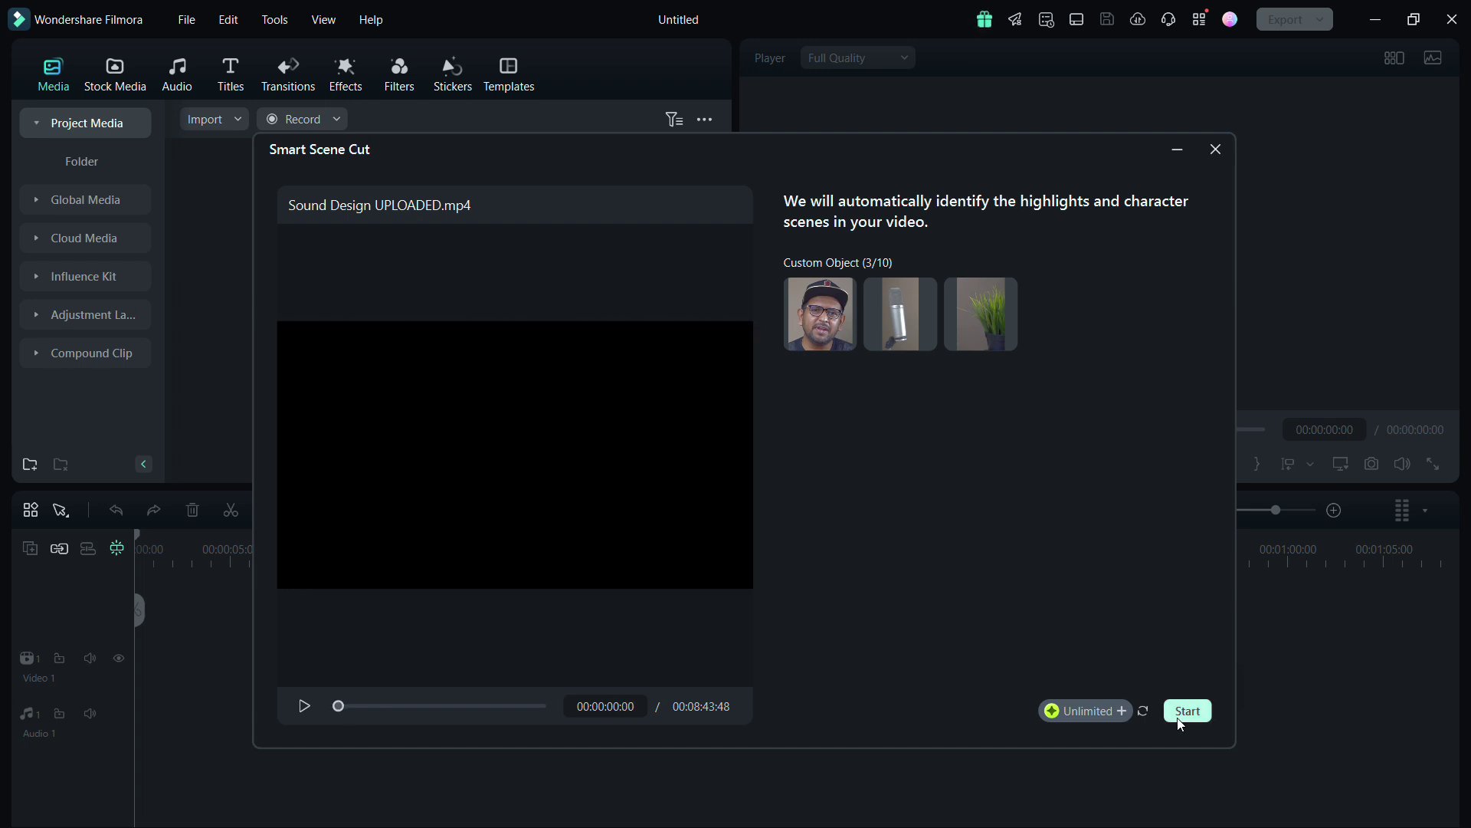
Start the analysis, hide its progress, and select the result clip in Sound Design UPLOADED.
left_click(1188, 711)
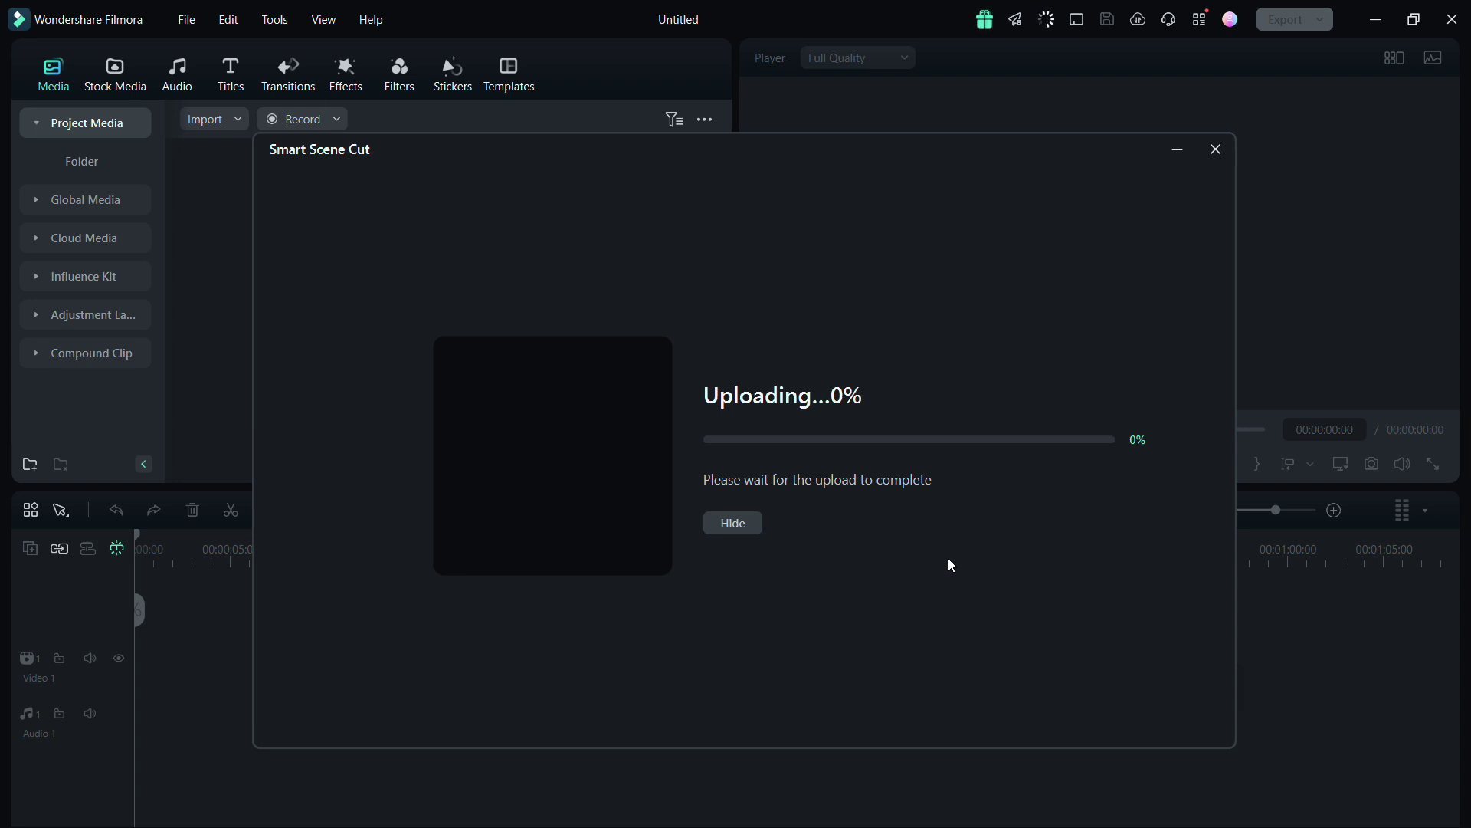
left_click(1216, 149)
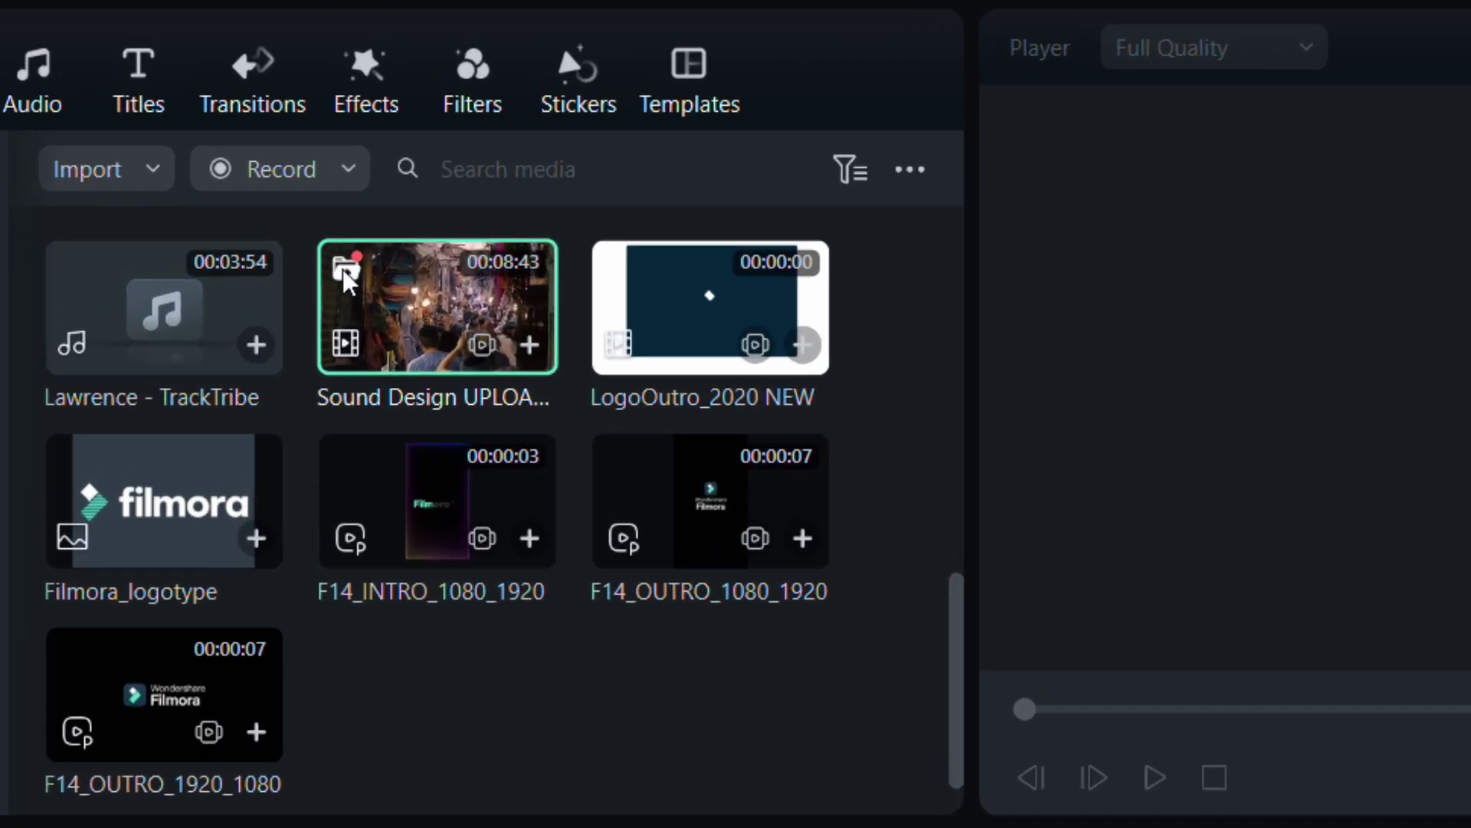
left_click(343, 269)
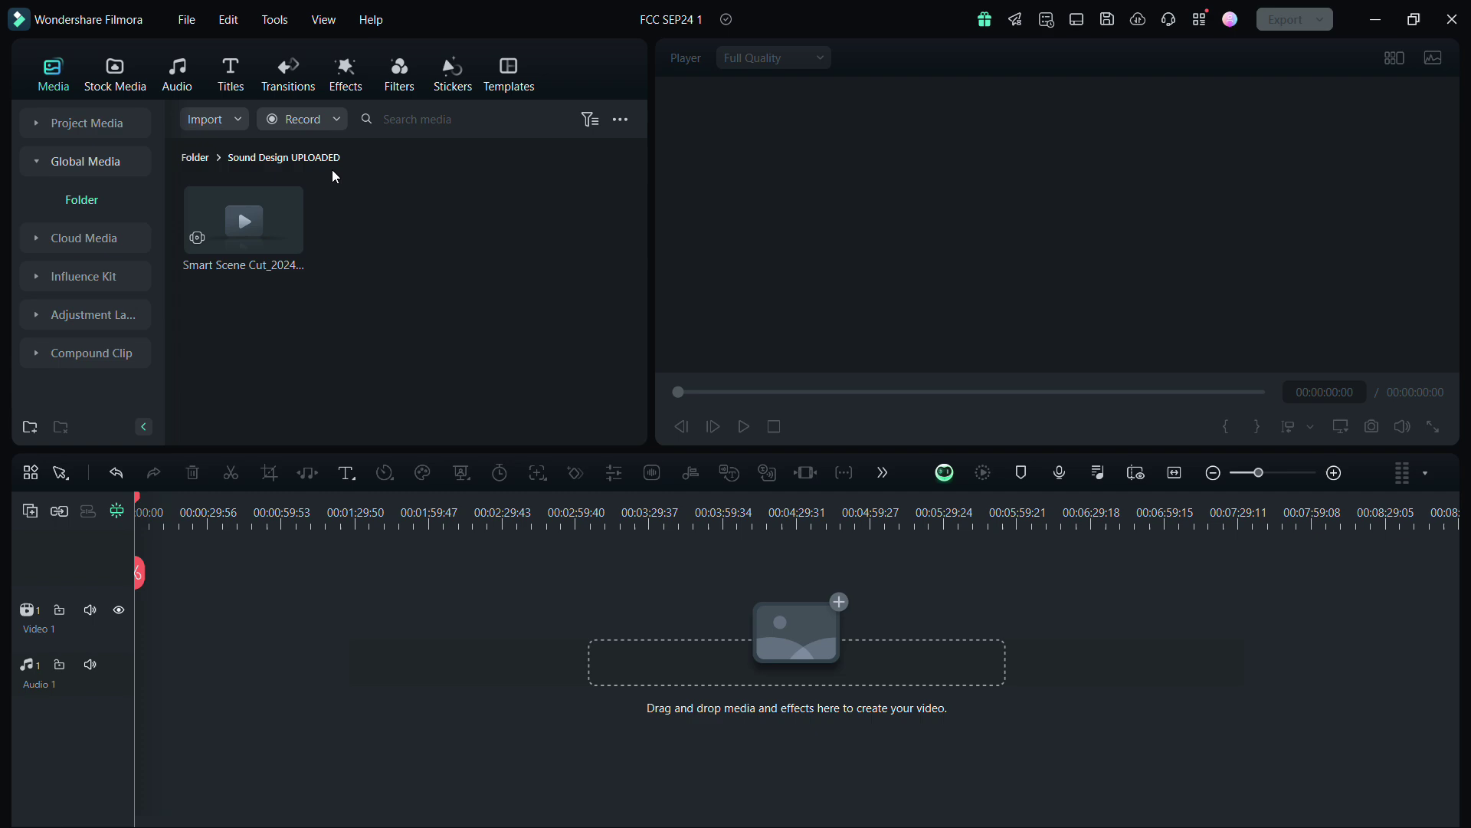
left_click(246, 236)
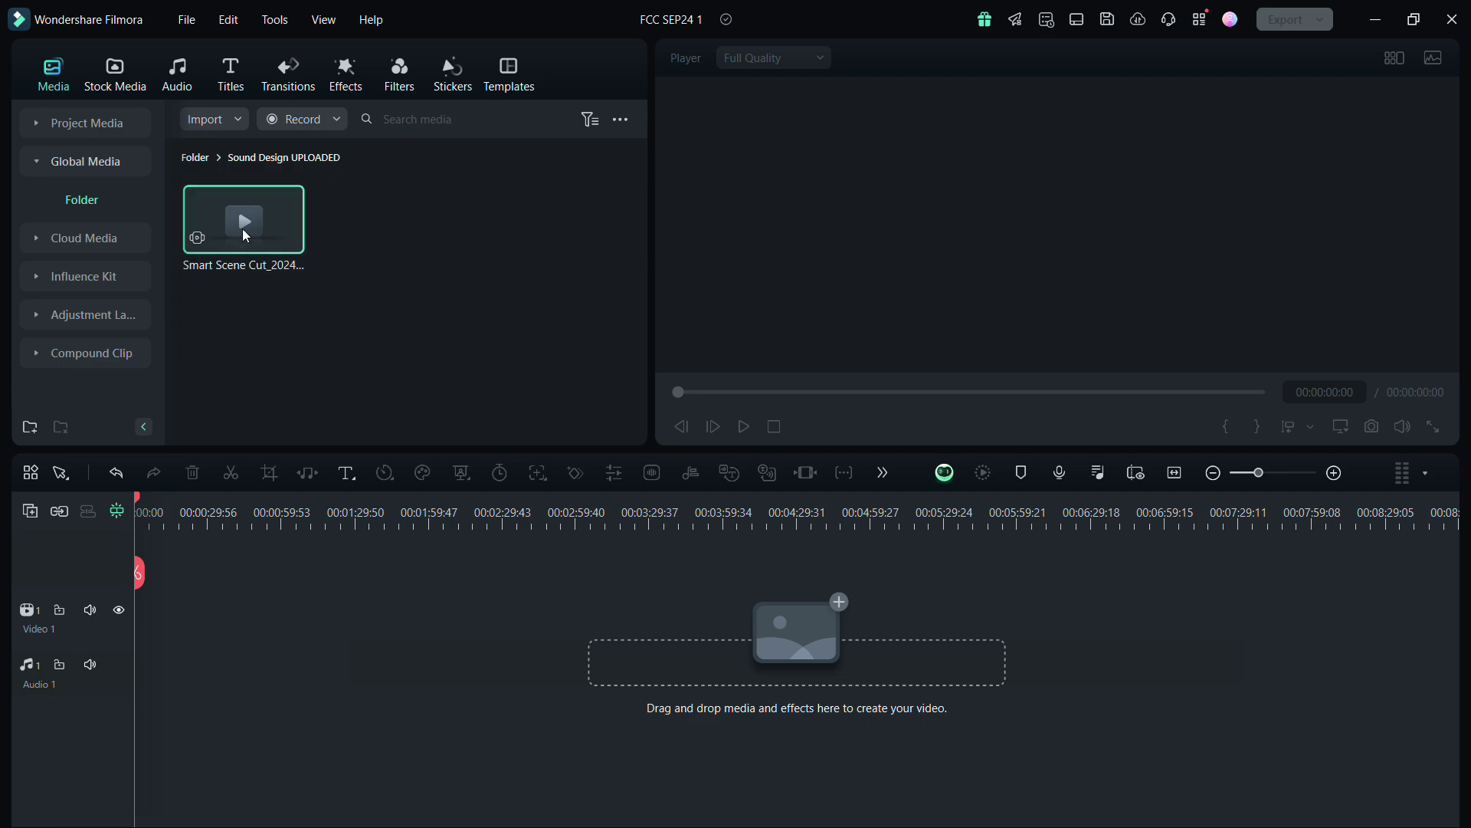
Open the Smart Scene Cut result, check Character Scene, then scrub the first highlight scene.
double_click(244, 232)
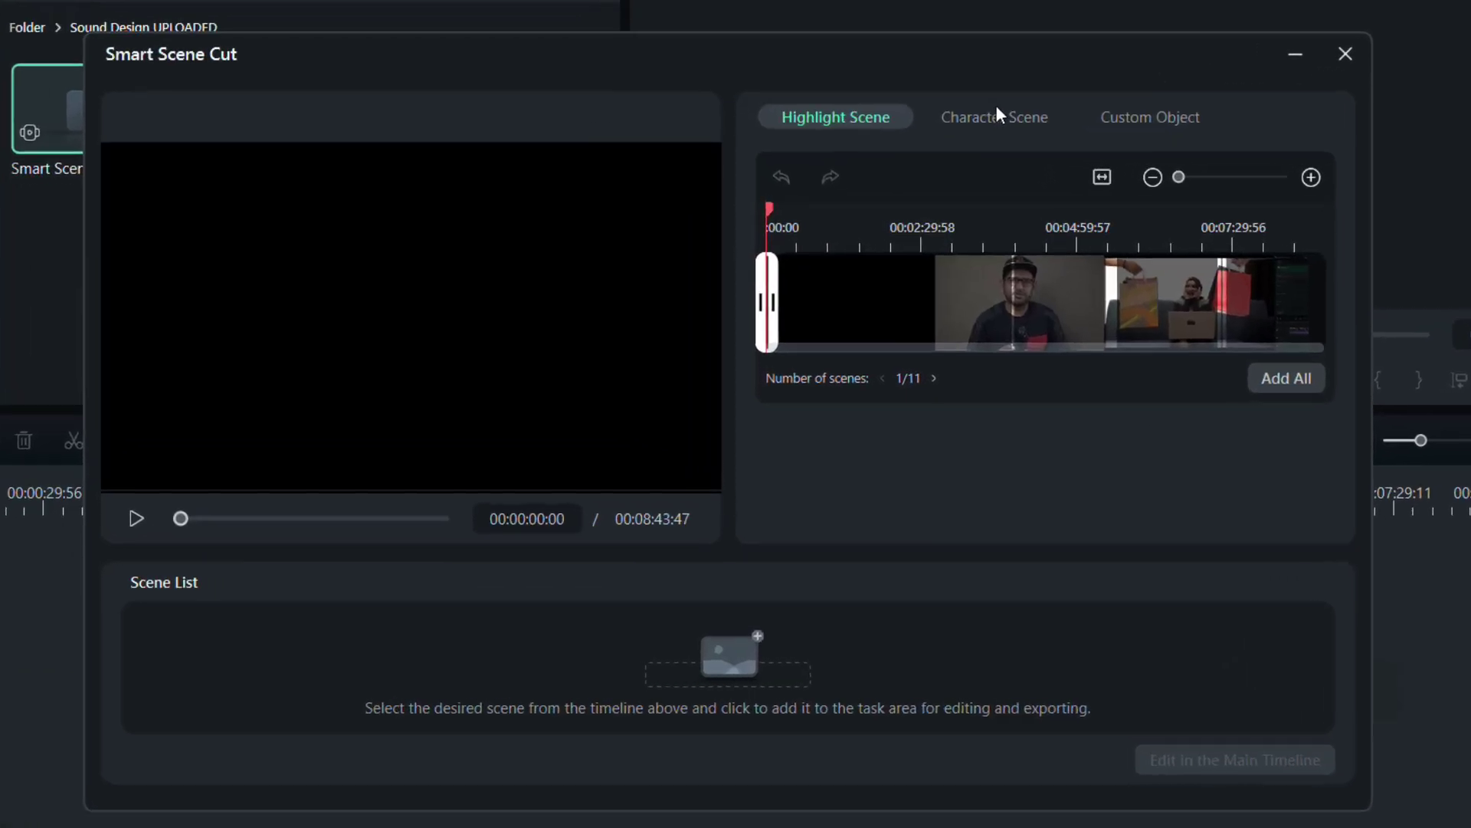
left_click(931, 141)
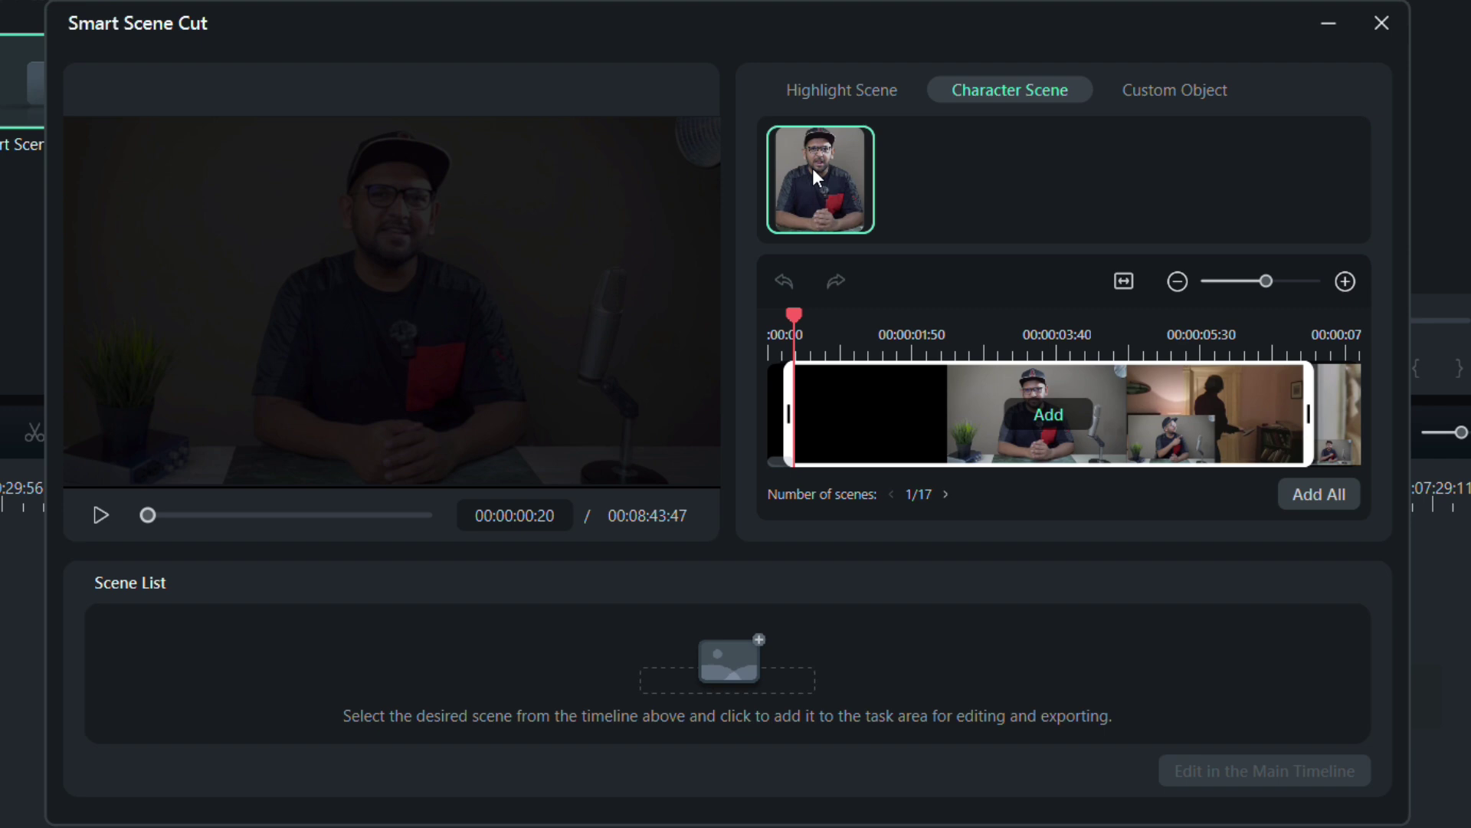
left_click(831, 89)
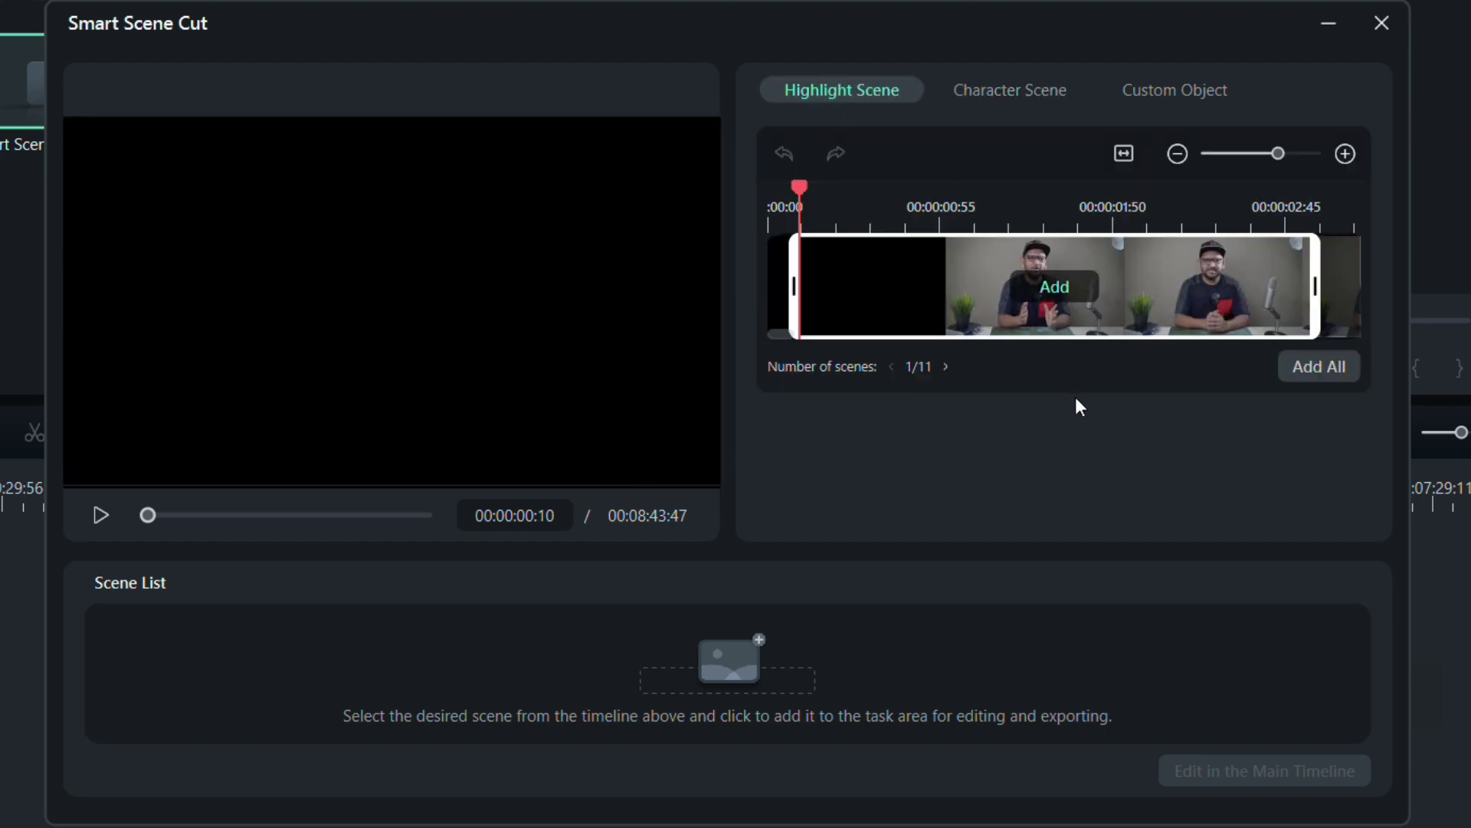
left_click_drag(796, 190, 1319, 190)
Step through the highlight scenes up to scene 9 of 11.
left_click(945, 366)
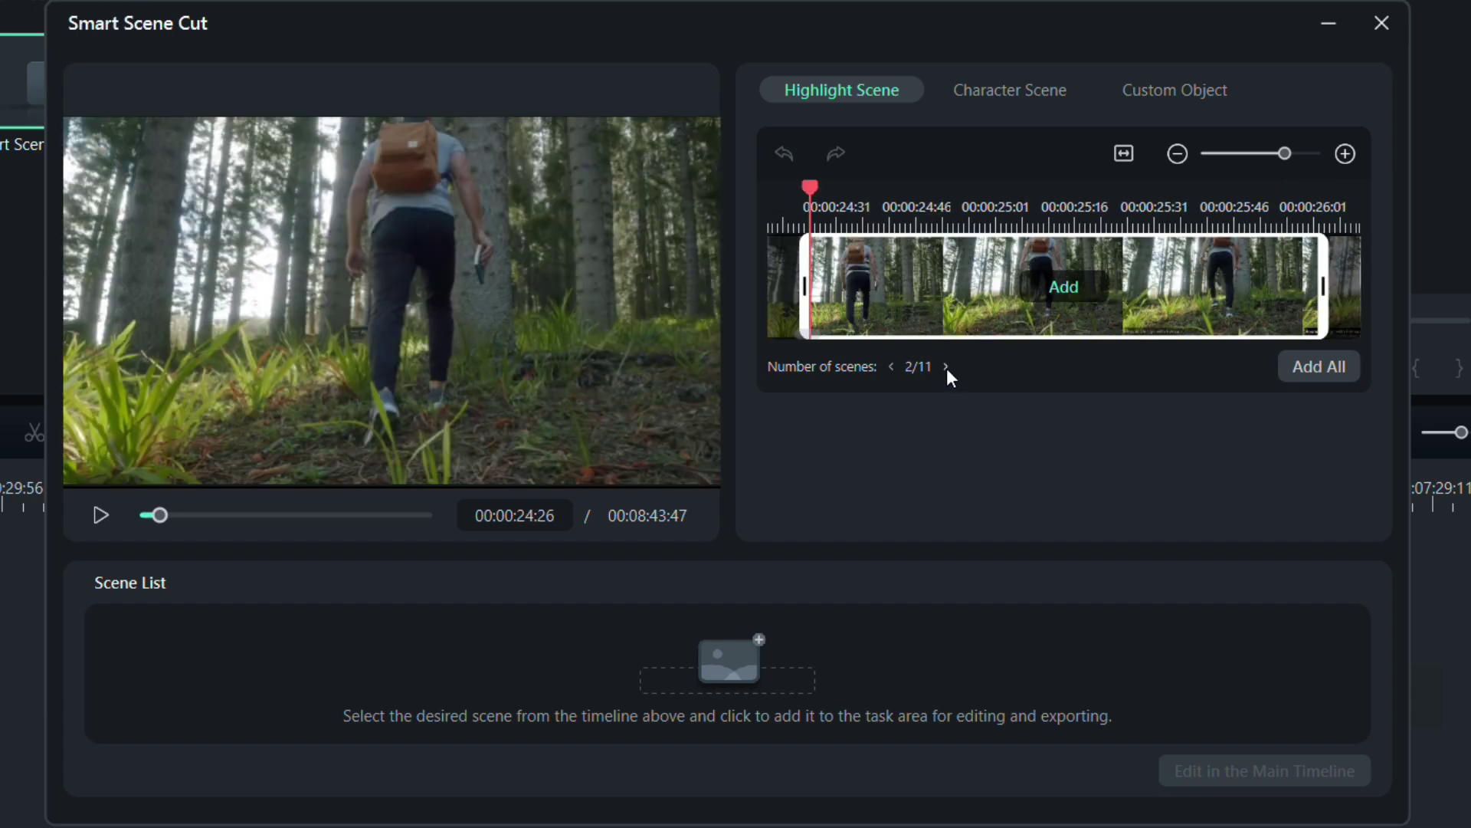
left_click(947, 368)
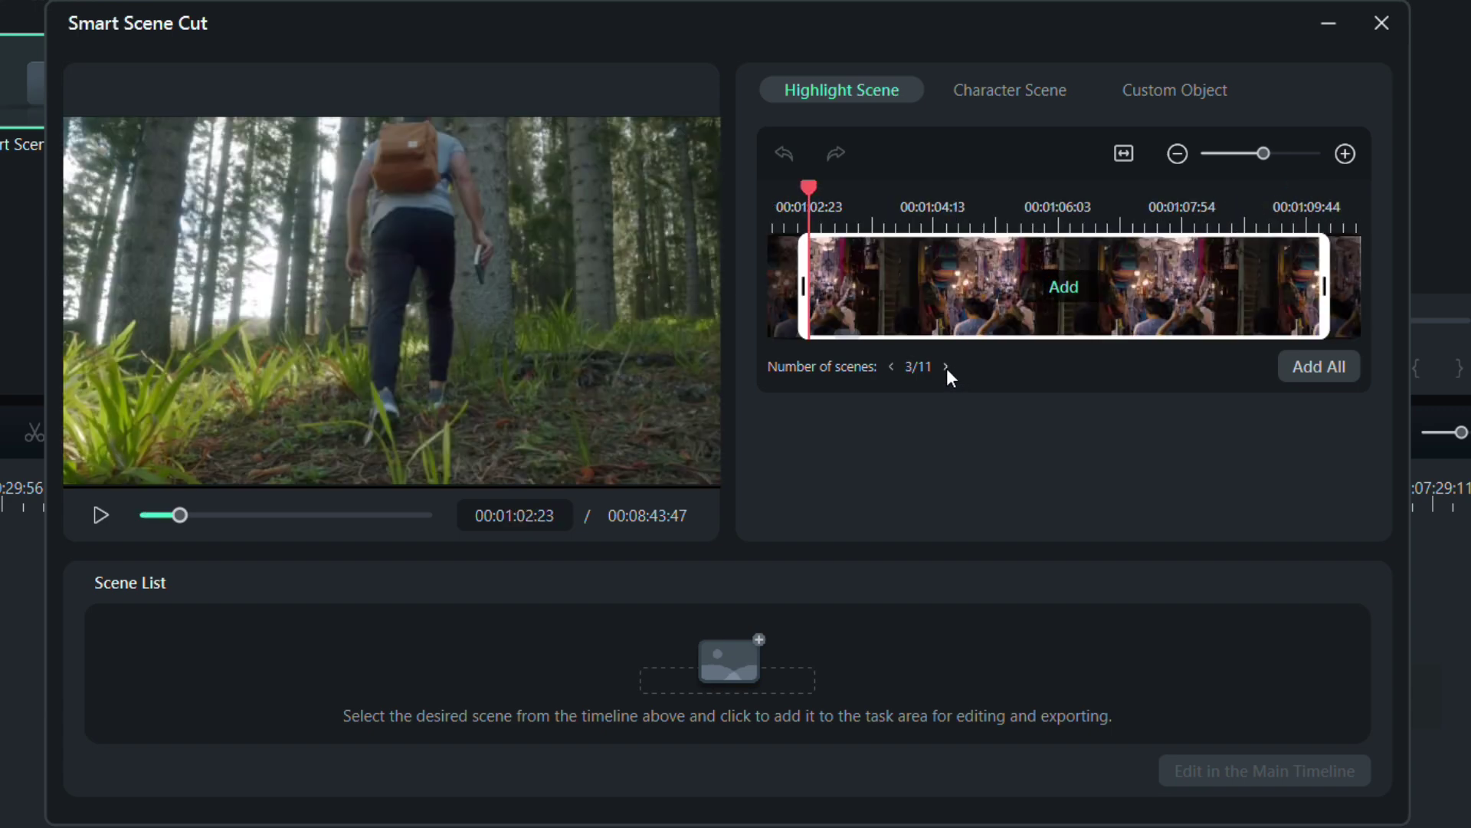
left_click(948, 368)
left_click(949, 367)
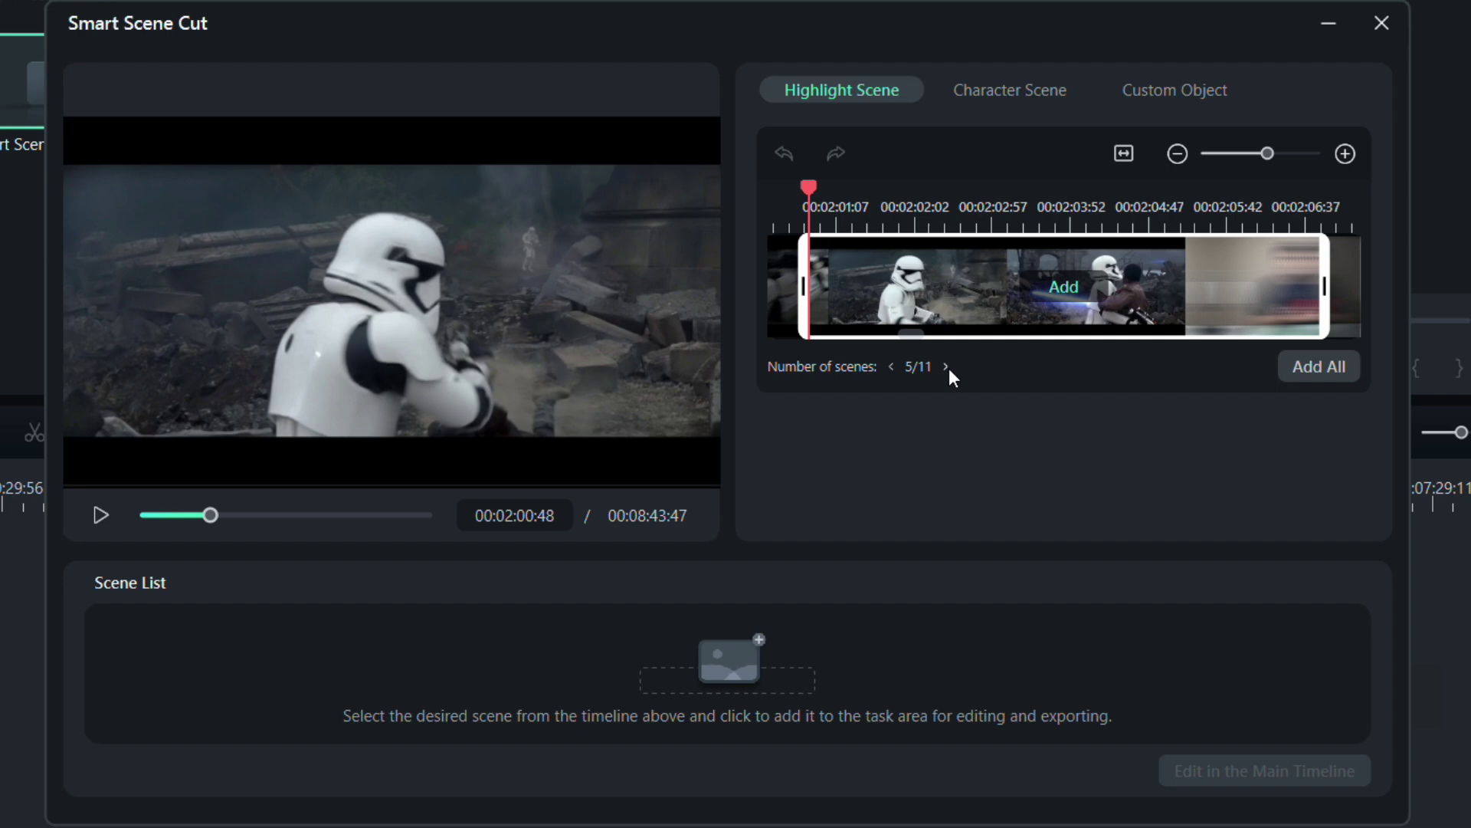
left_click(947, 367)
left_click(947, 367)
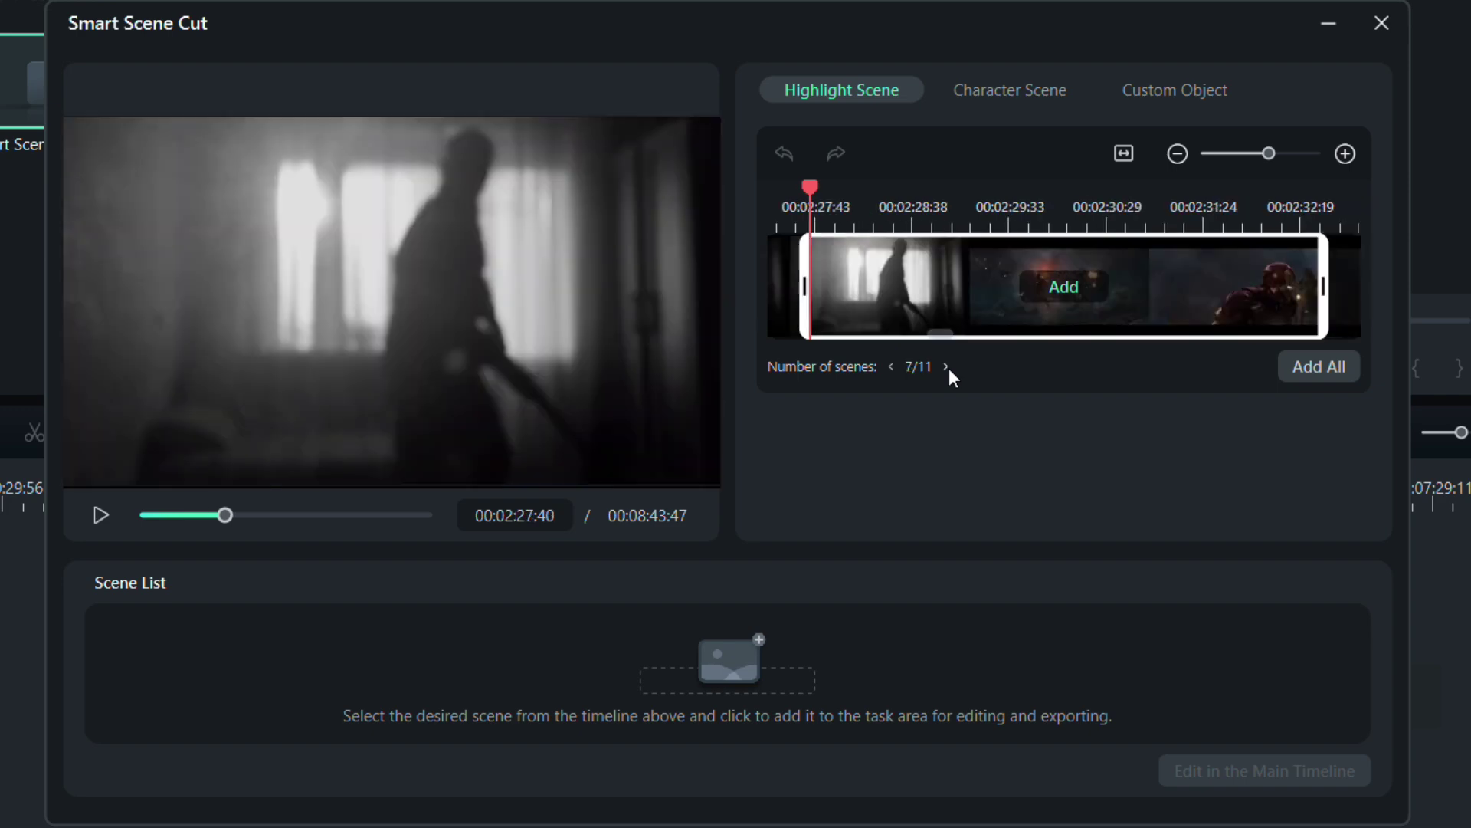
left_click(948, 368)
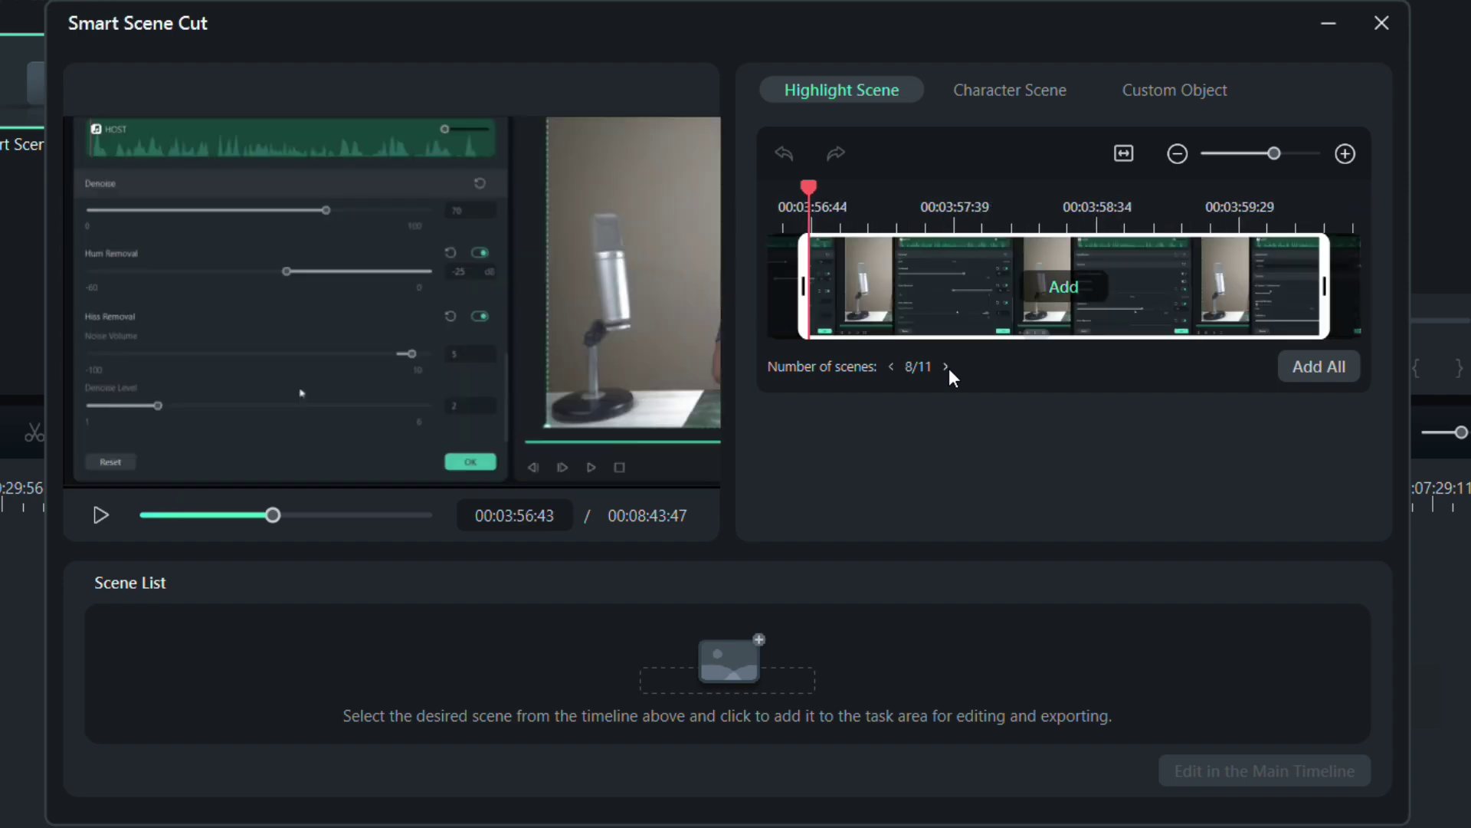
left_click(948, 368)
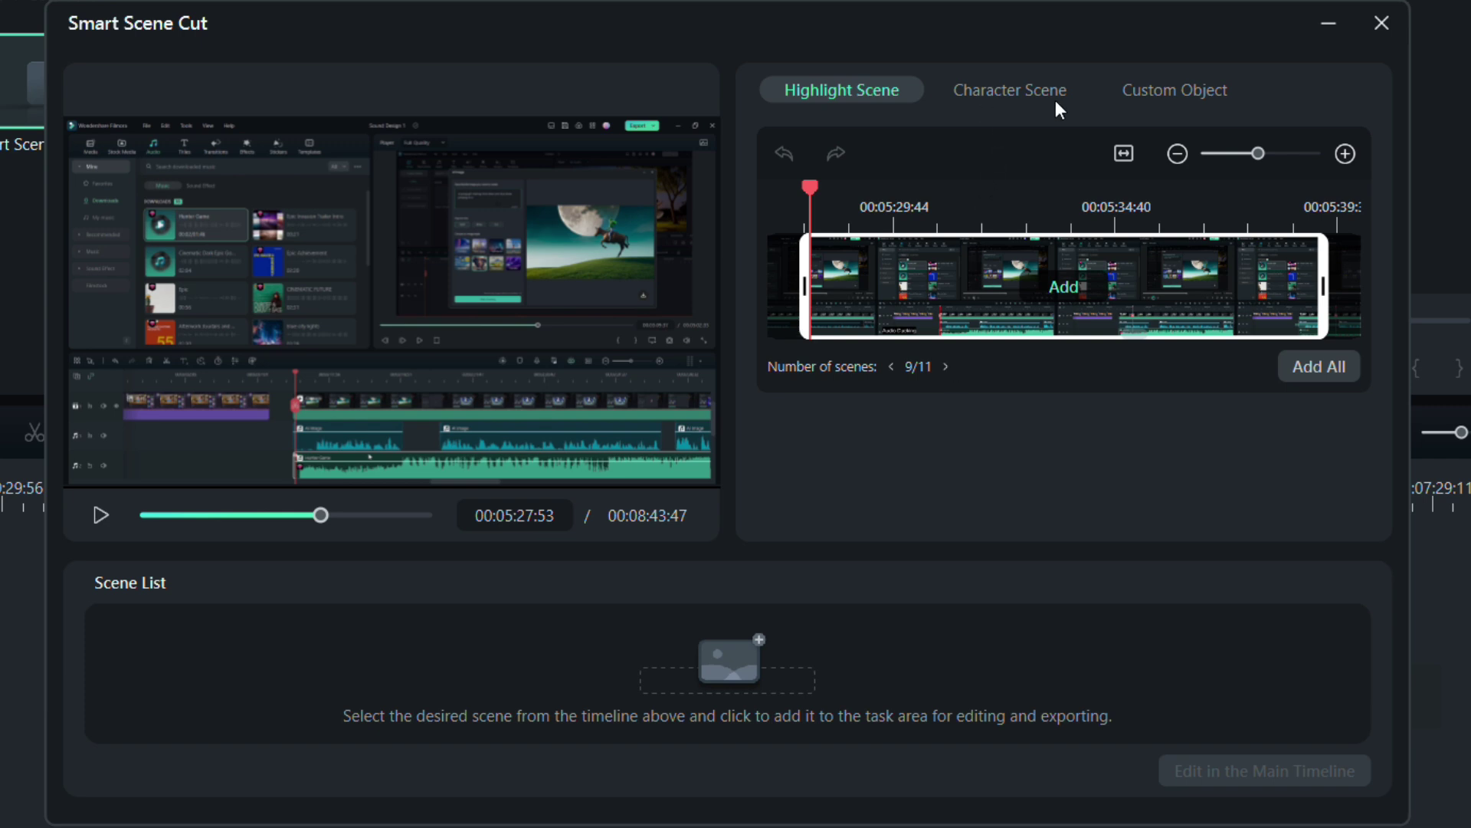
Step through the 17 character scenes, scrubbing the first and the Environment Sound scene.
left_click(1004, 92)
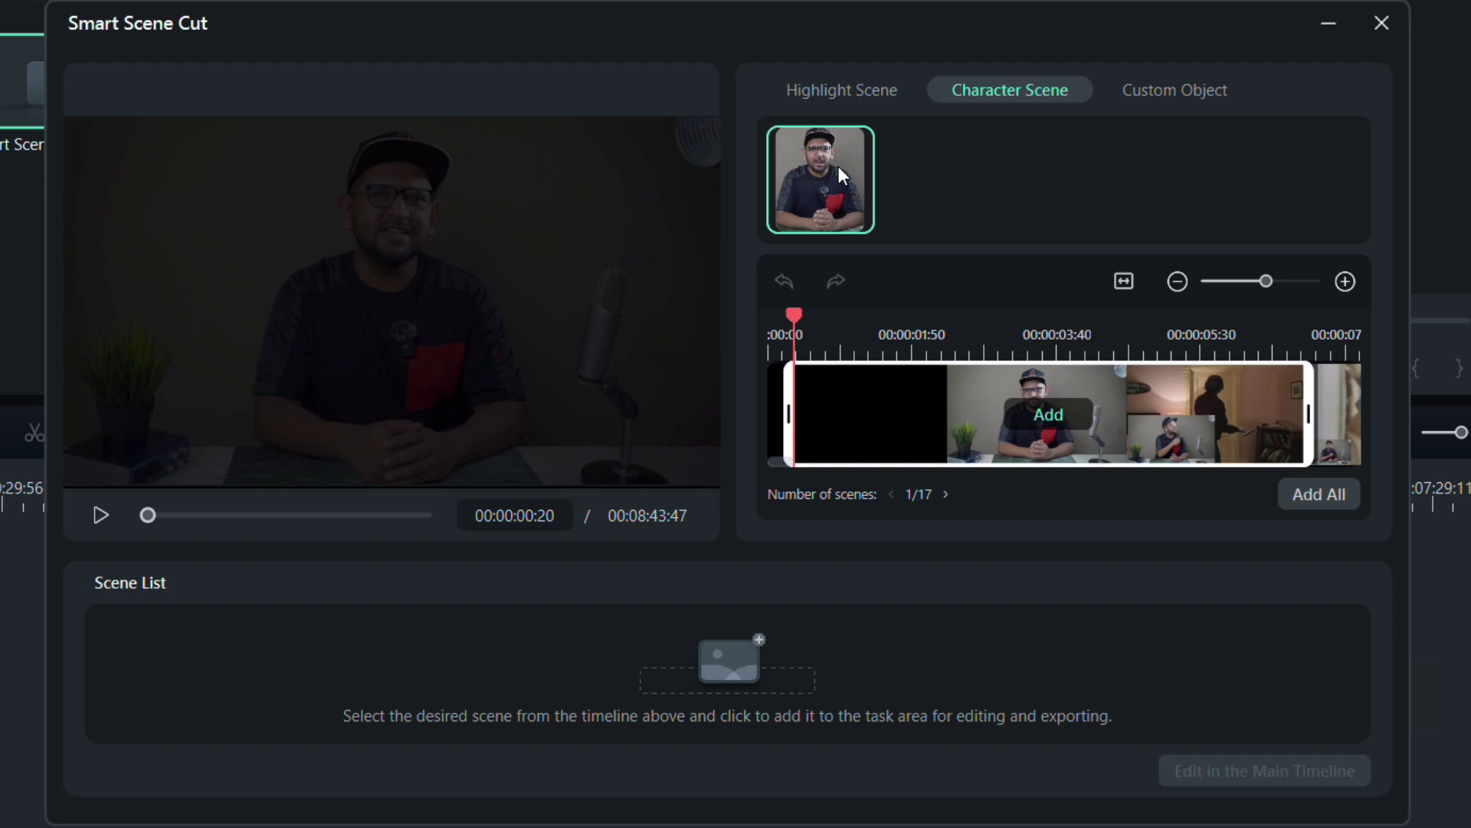
left_click_drag(796, 317, 1075, 325)
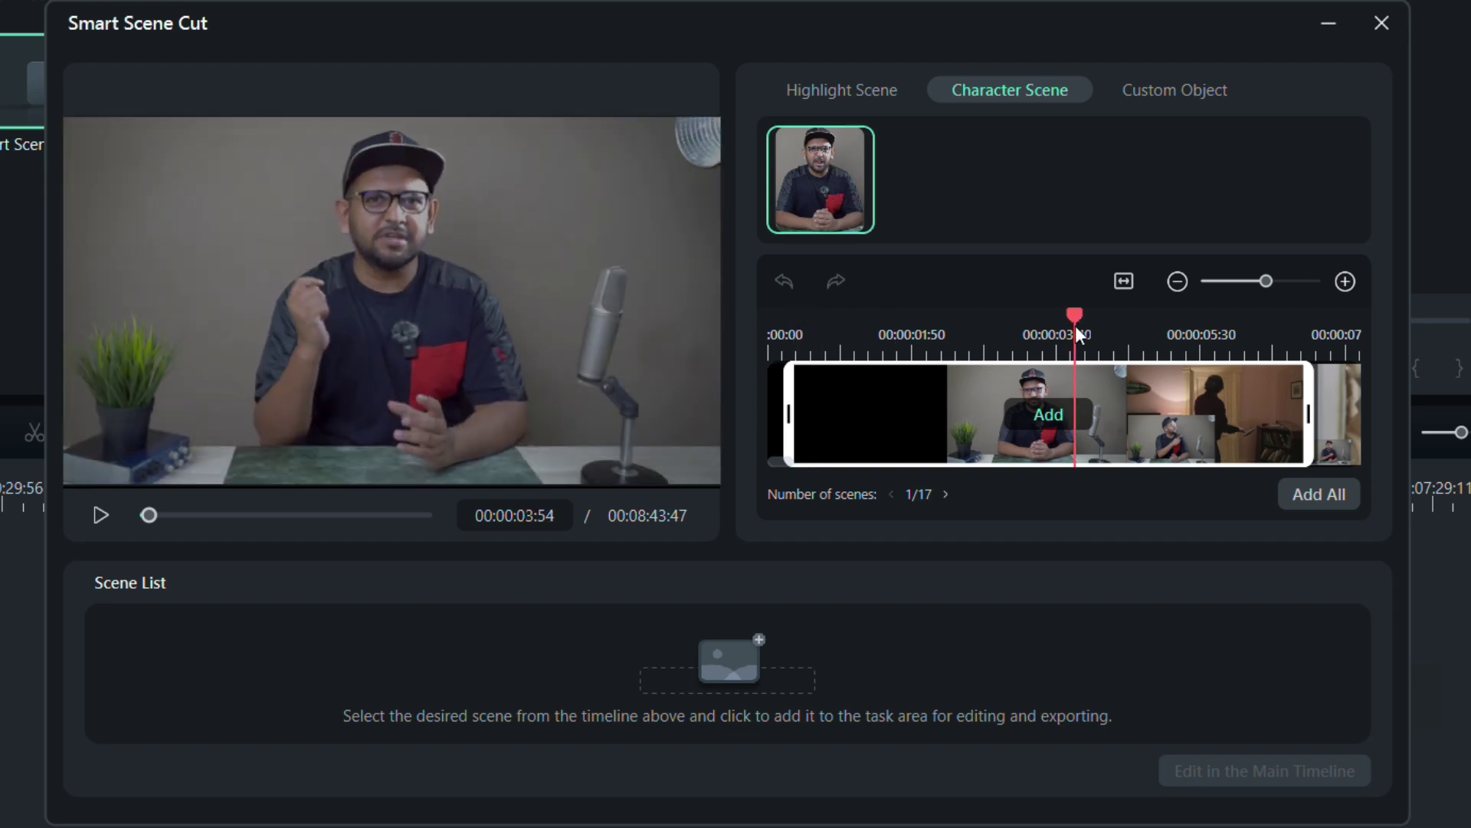
left_click(946, 494)
left_click(946, 493)
left_click(946, 494)
left_click(945, 493)
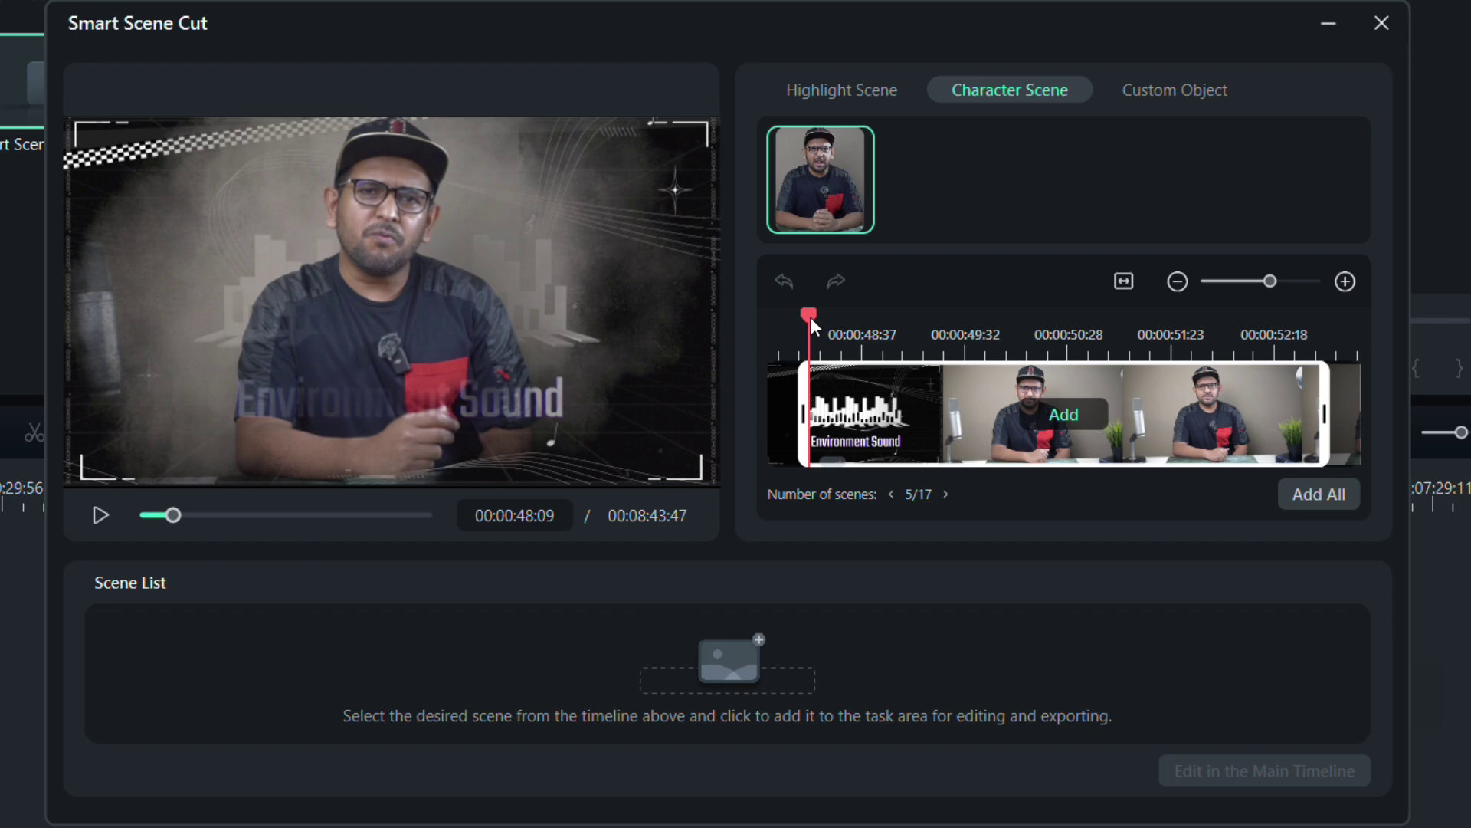
left_click_drag(810, 315, 1046, 318)
left_click(945, 494)
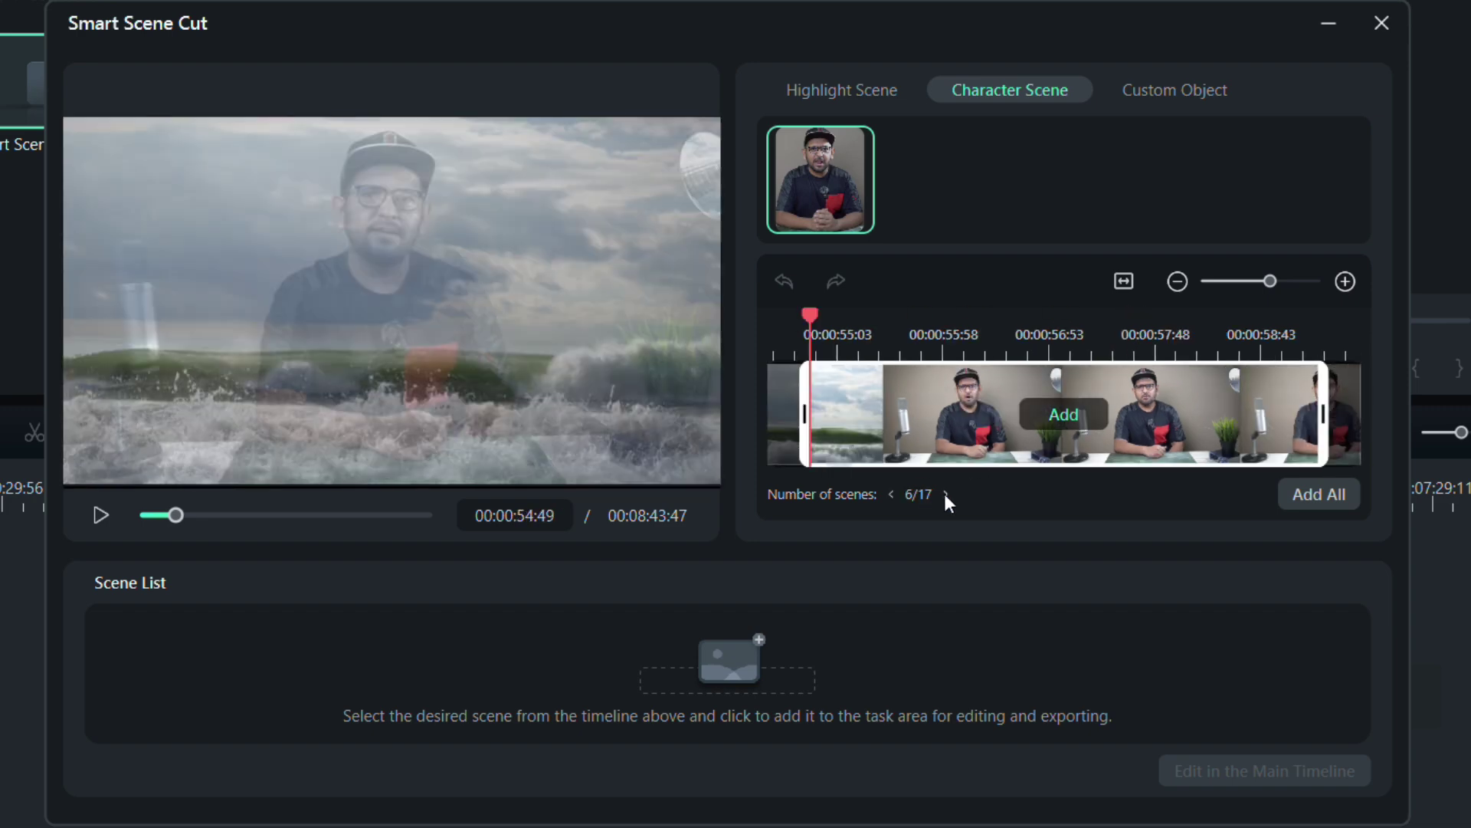
left_click(948, 494)
left_click(950, 493)
left_click(950, 494)
left_click(949, 494)
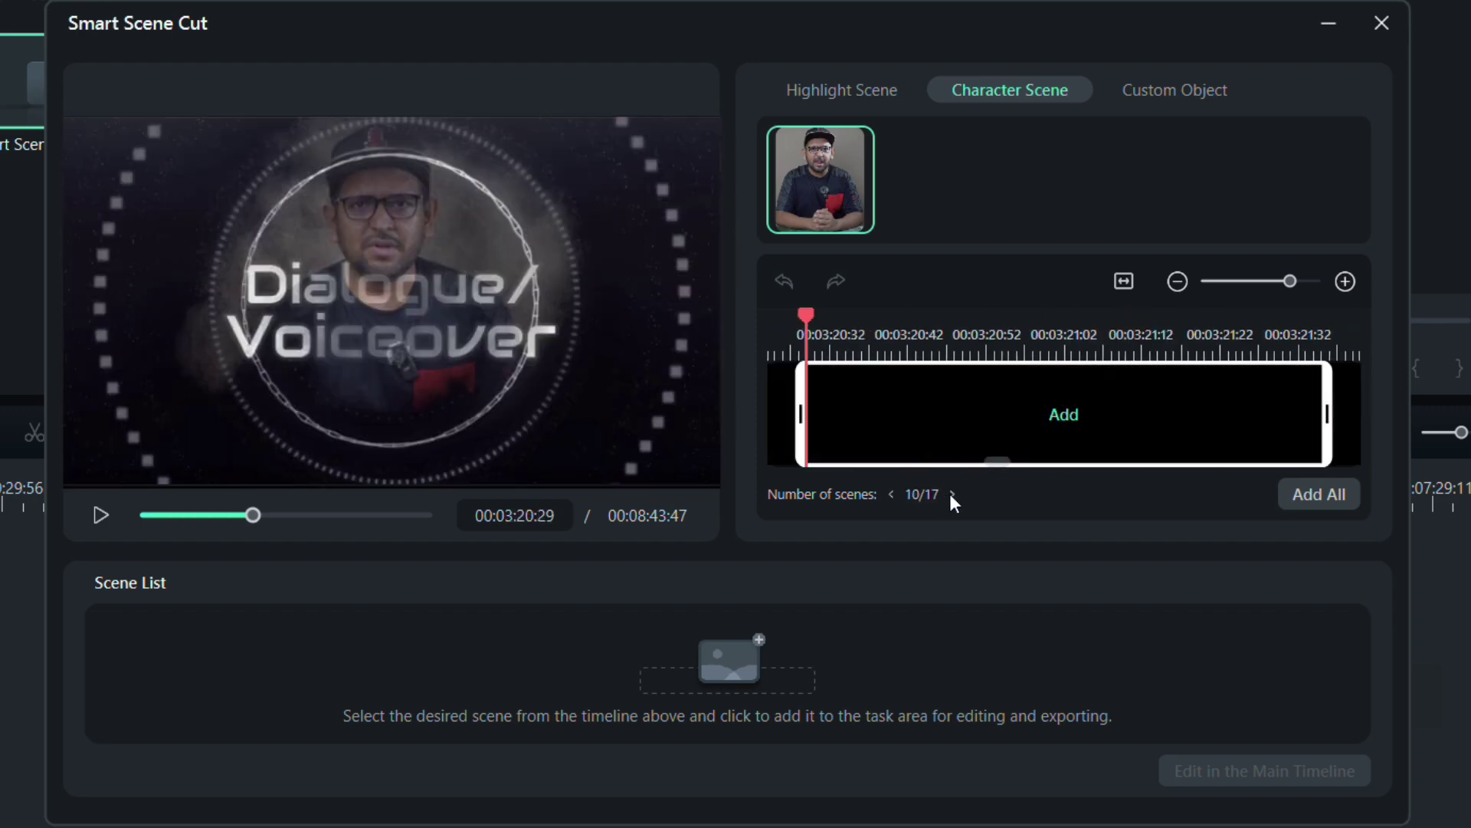
left_click(949, 494)
Show the Custom Object results and preview the first two microphone scenes.
left_click(1201, 89)
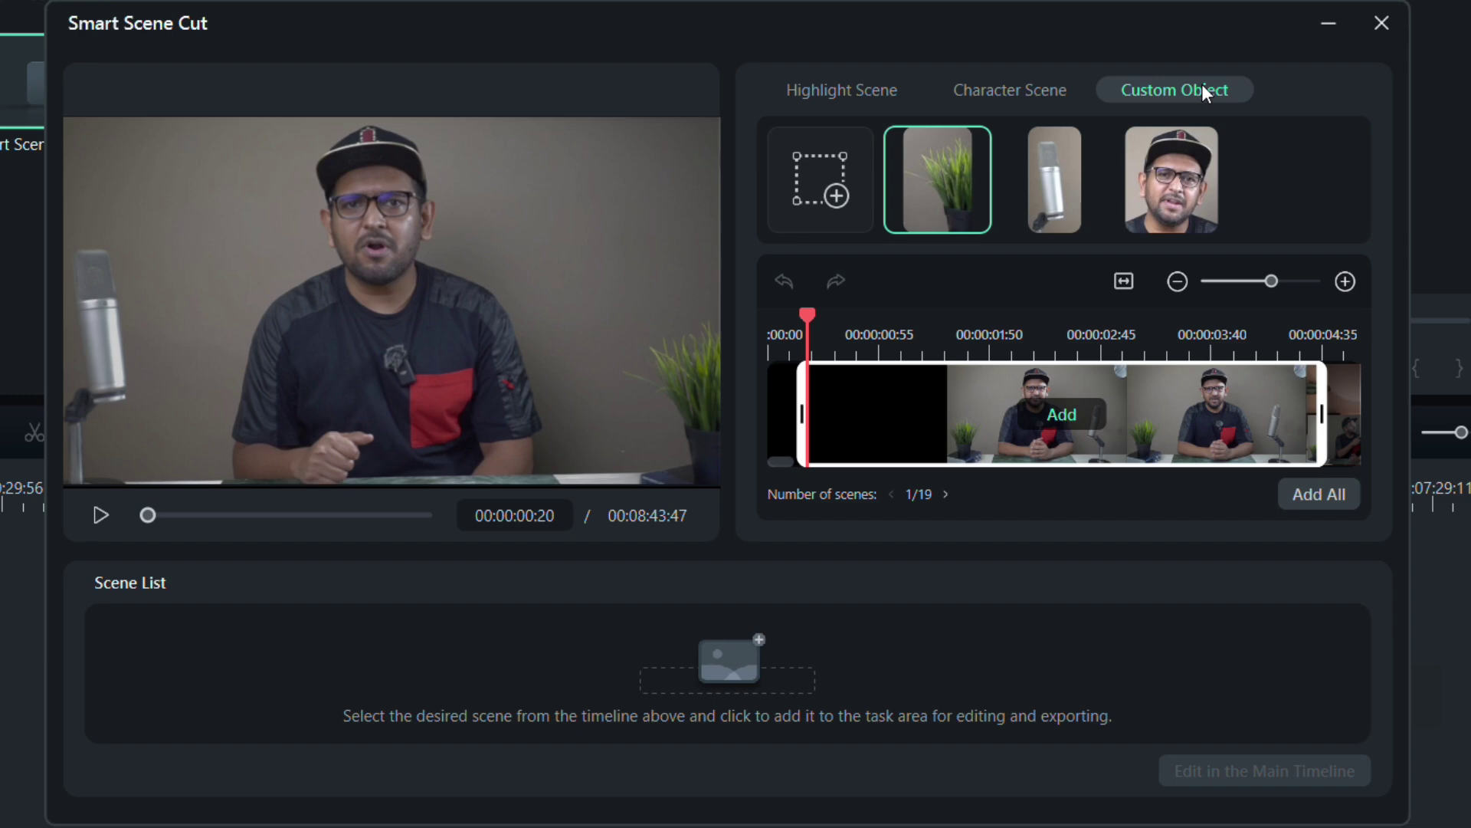
left_click(1054, 194)
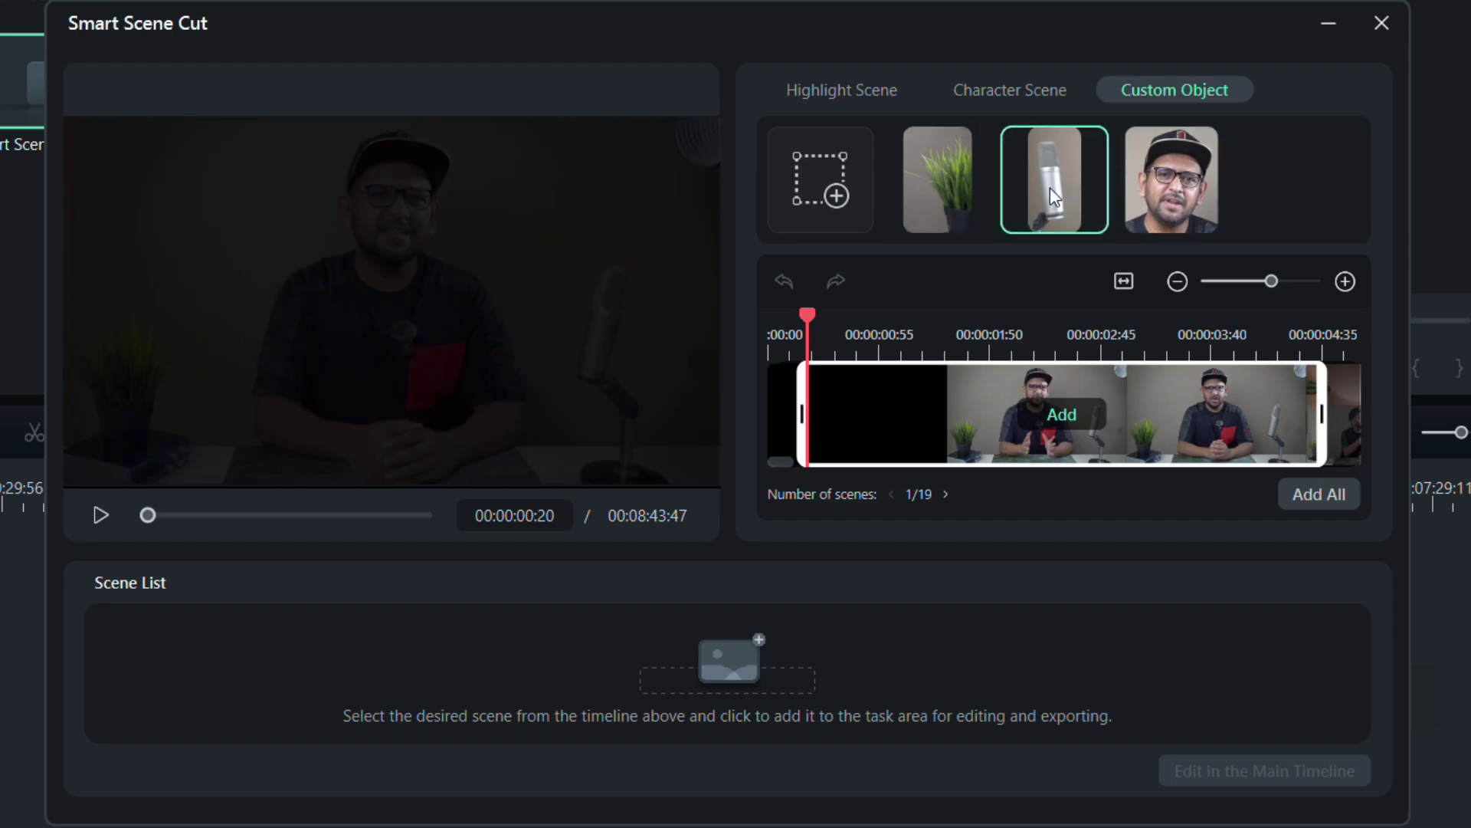
left_click_drag(808, 316, 1094, 316)
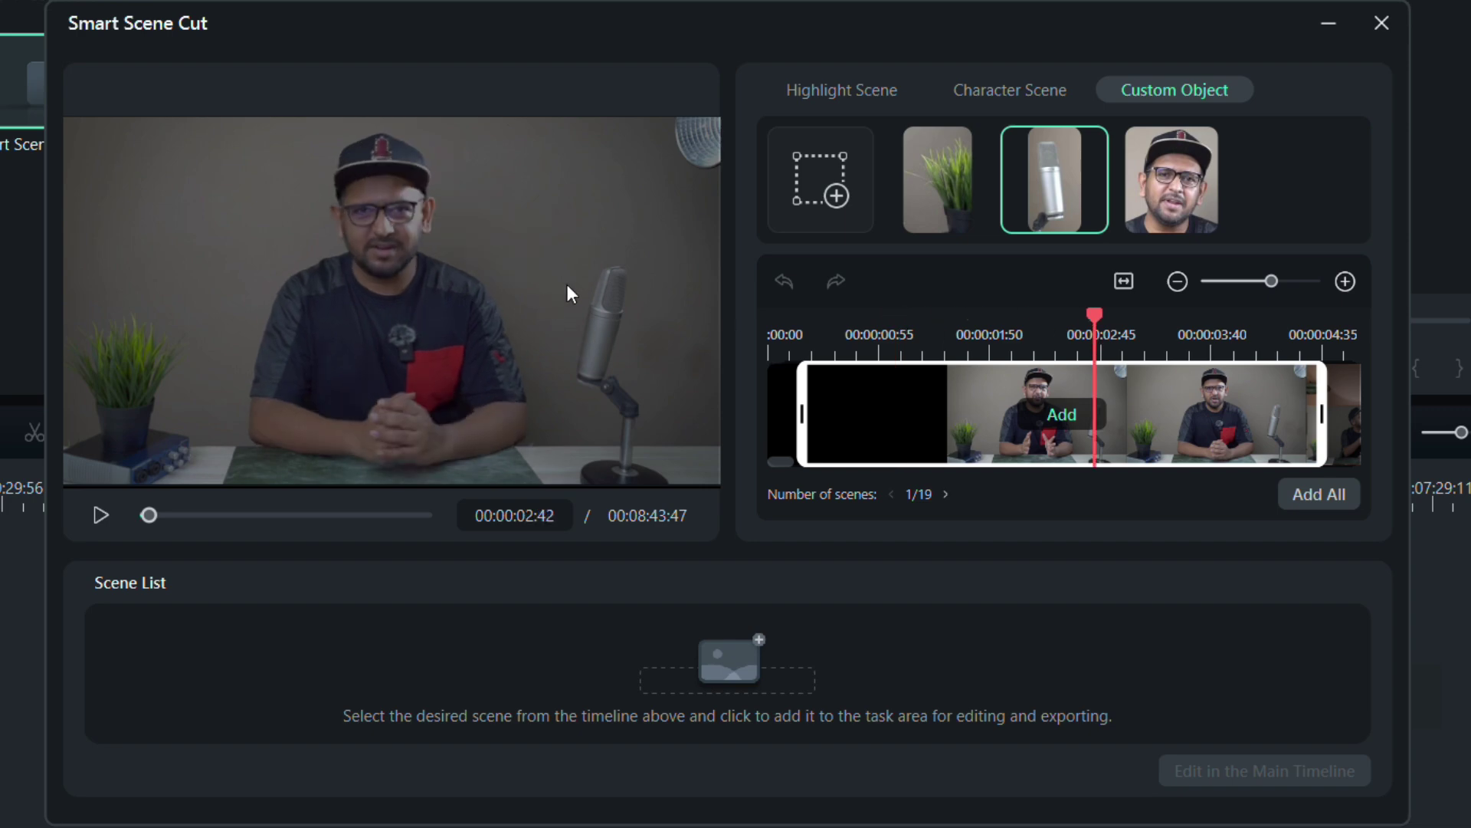
left_click(946, 494)
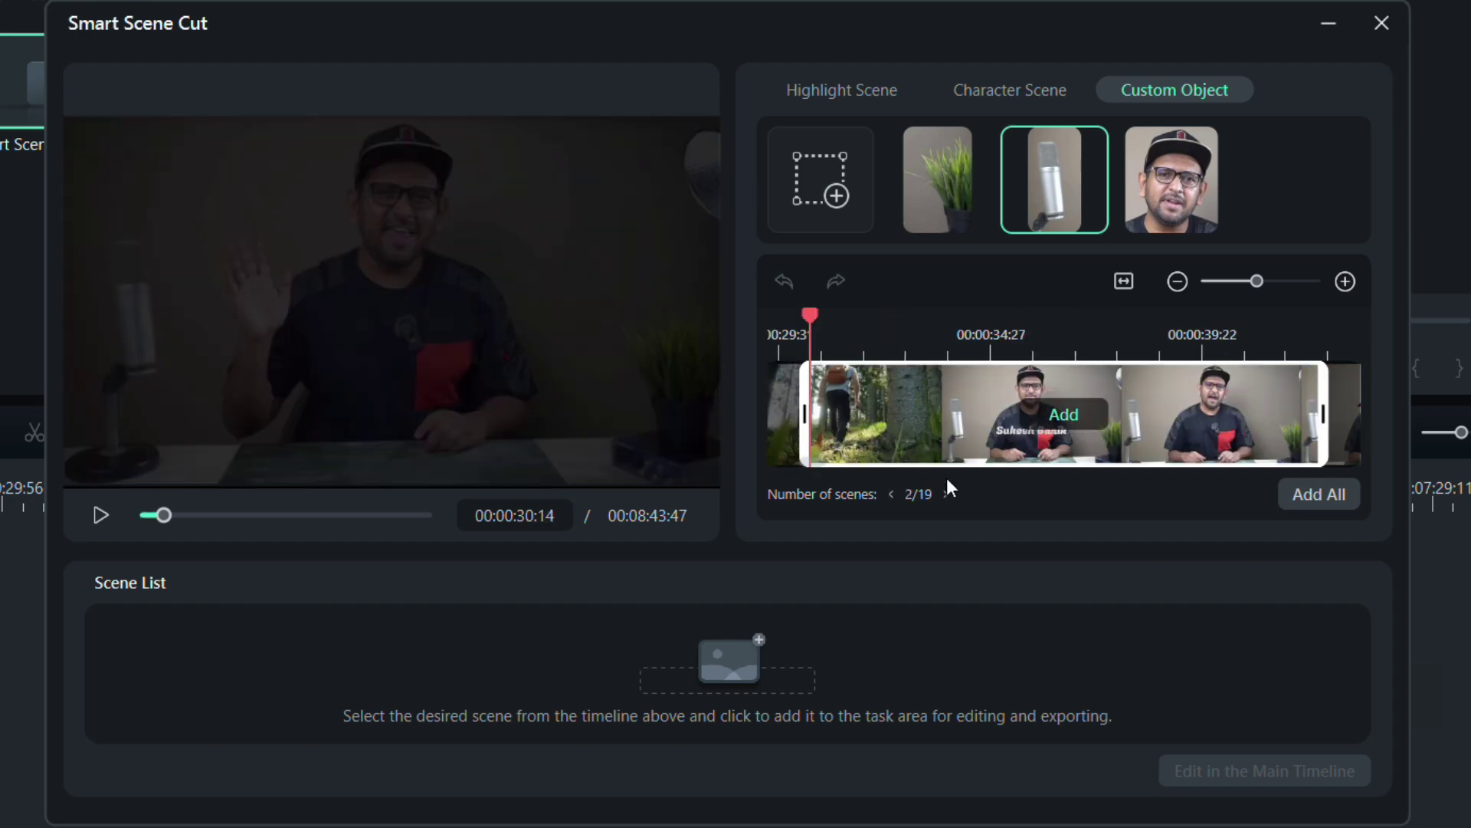
left_click_drag(813, 316, 1165, 315)
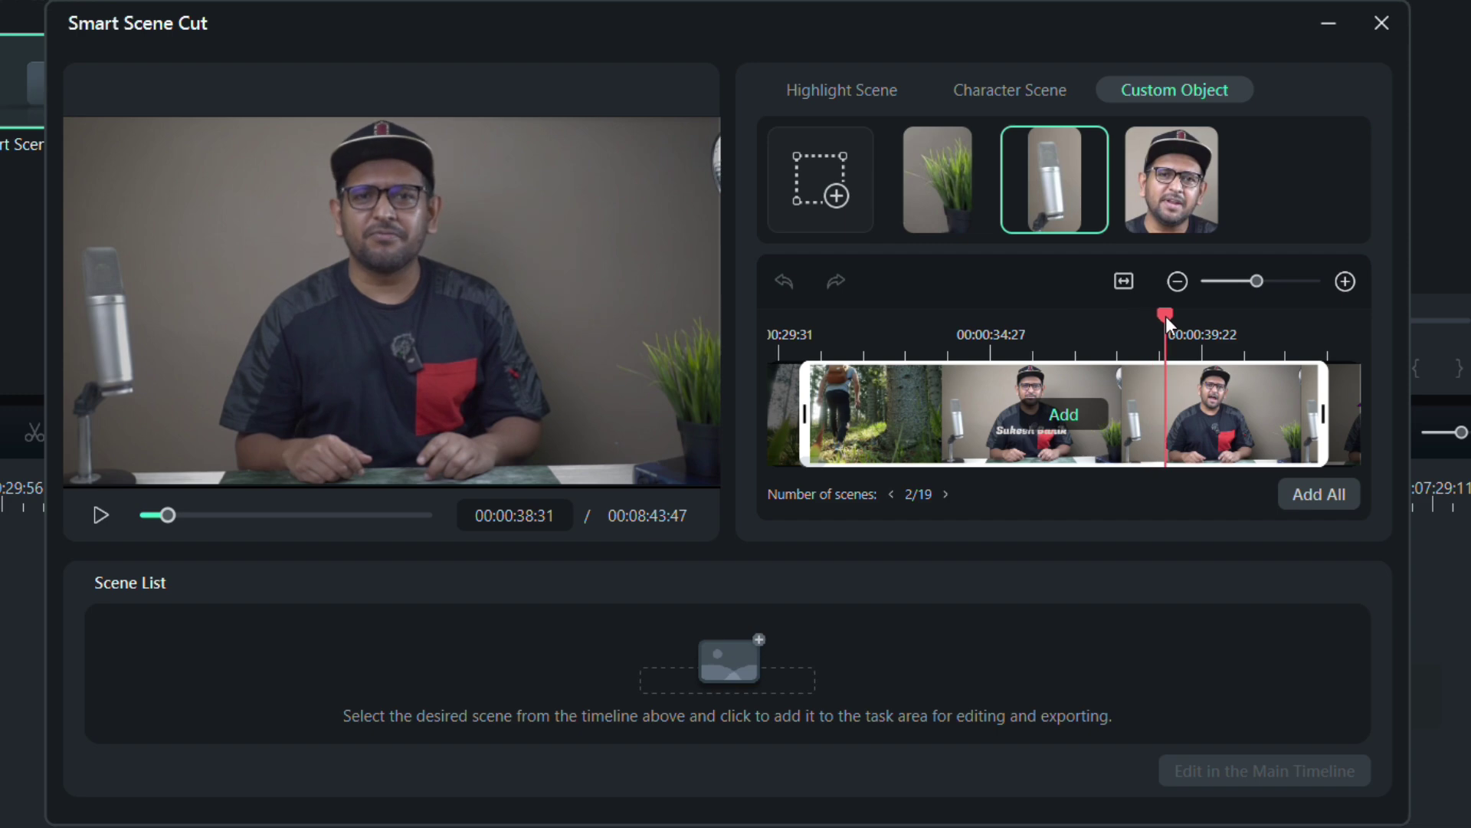
Step through the potted plant scenes, then return to the character scenes at 1/17.
left_click(944, 173)
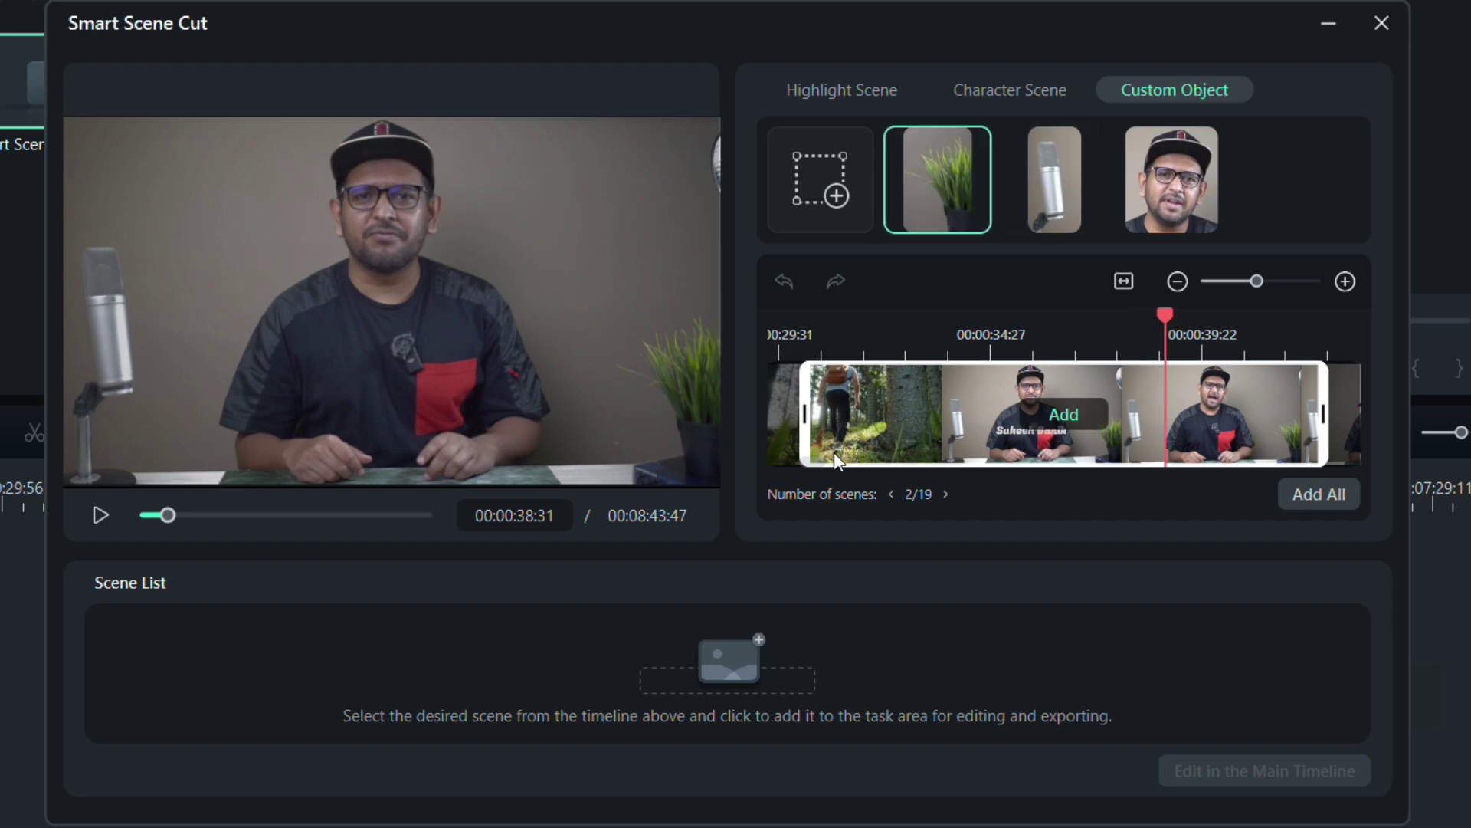
left_click(947, 494)
left_click(947, 494)
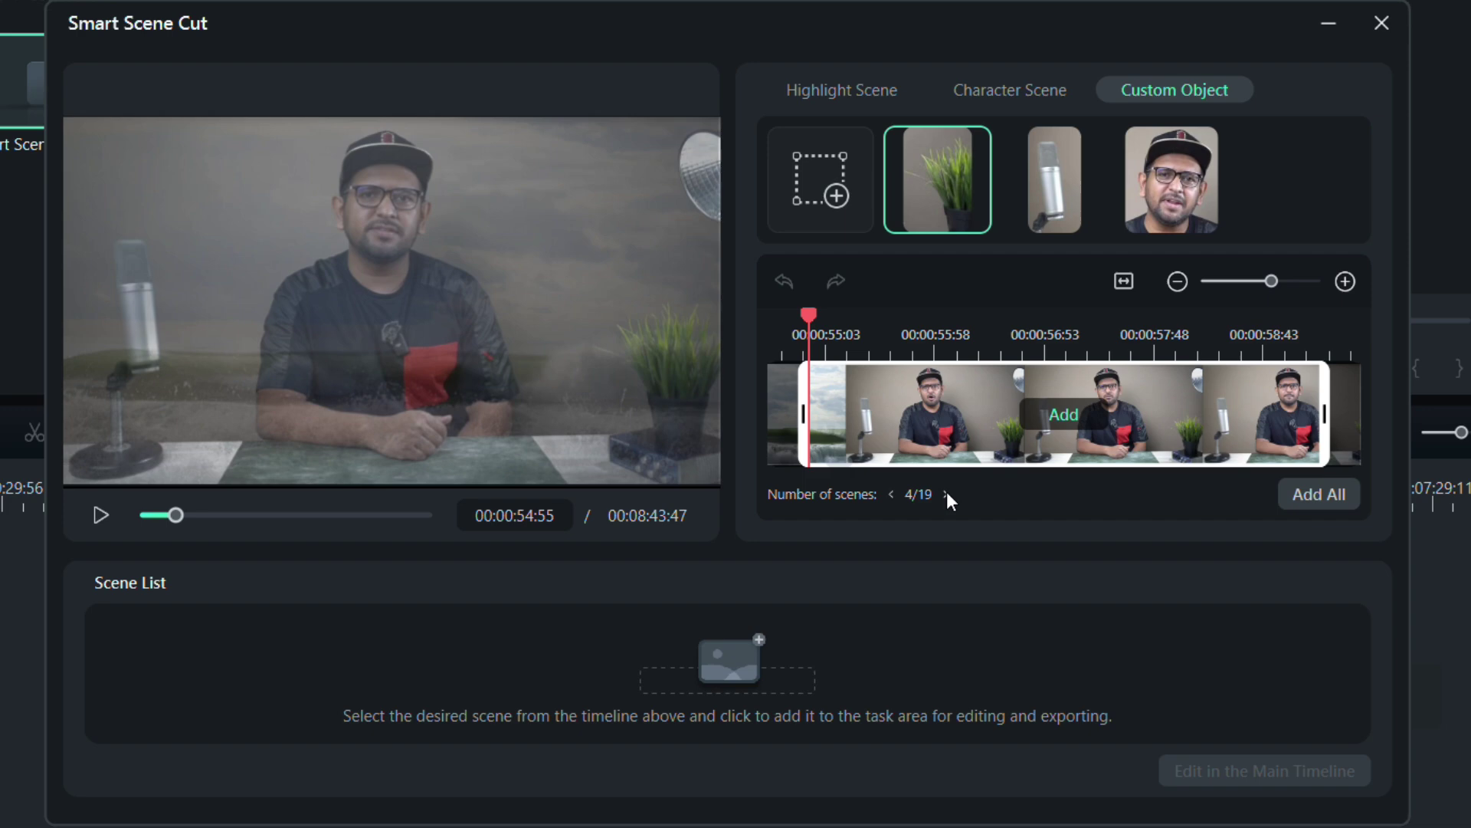
left_click(947, 494)
left_click(947, 494)
left_click(947, 494)
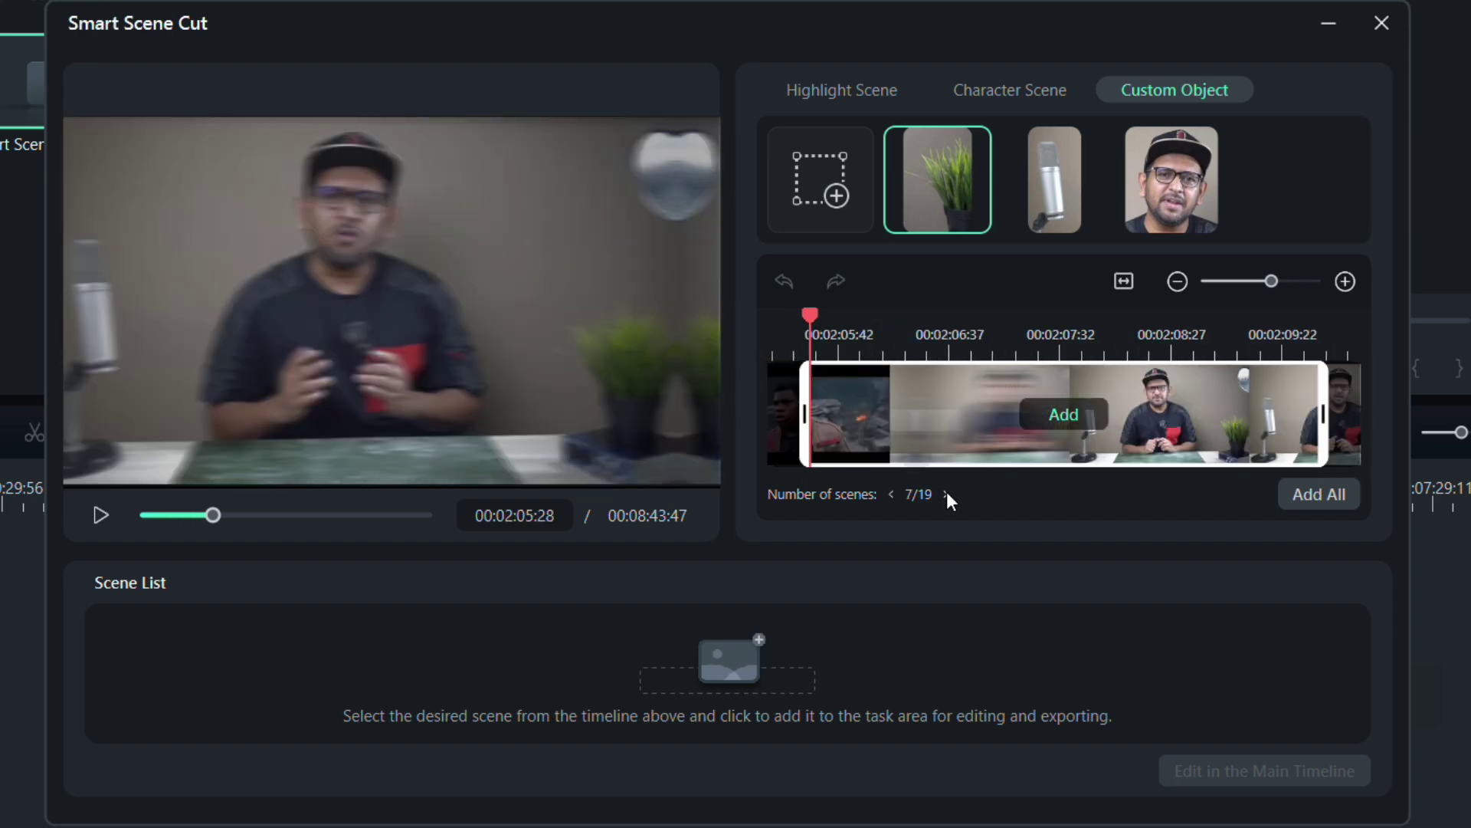
left_click(946, 494)
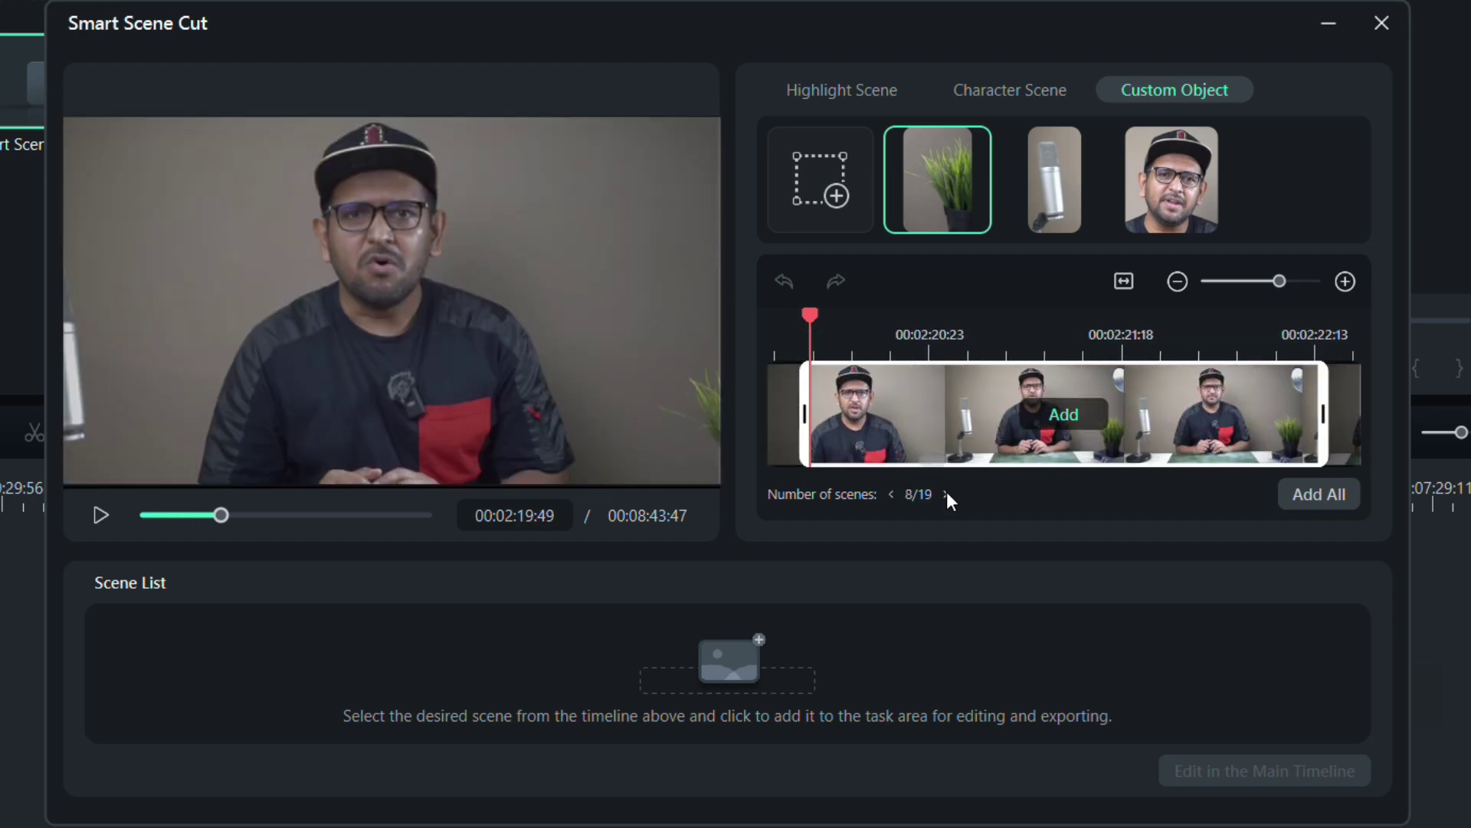
left_click(947, 495)
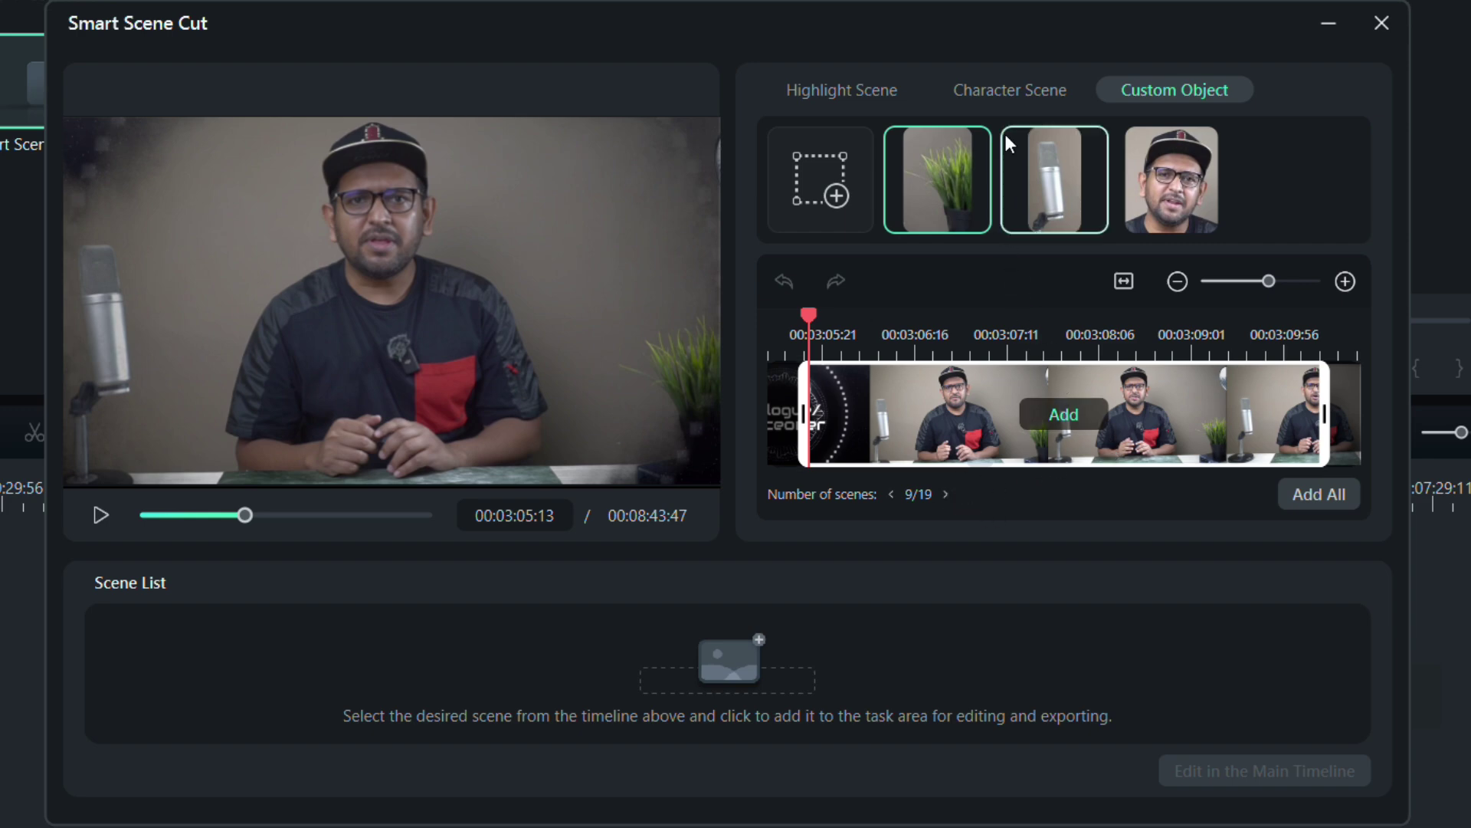
left_click(1076, 92)
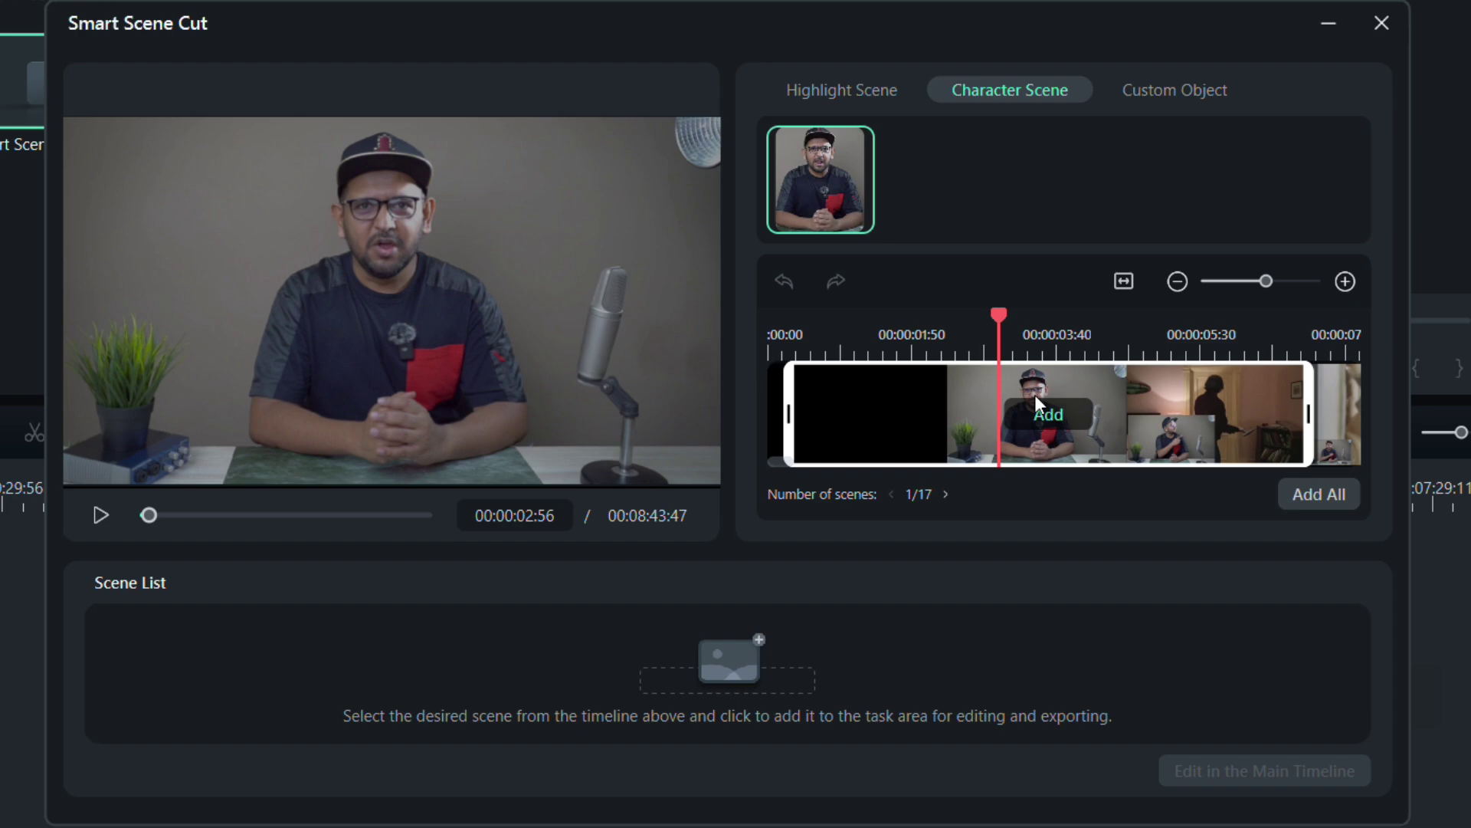
Add the first character scene and the Environment Sound scene to the Scene List.
left_click(1039, 411)
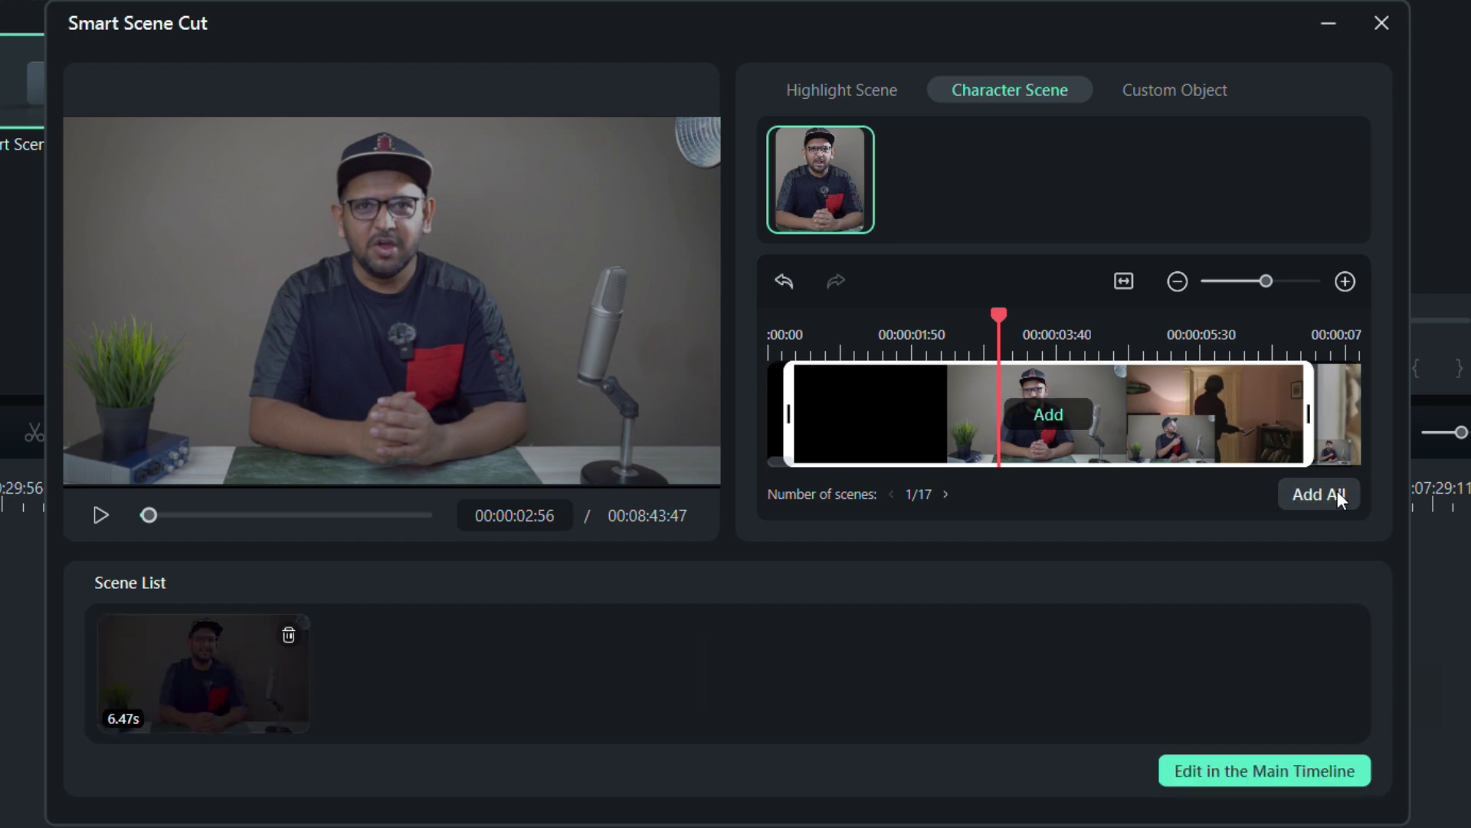
left_click(945, 494)
left_click(946, 494)
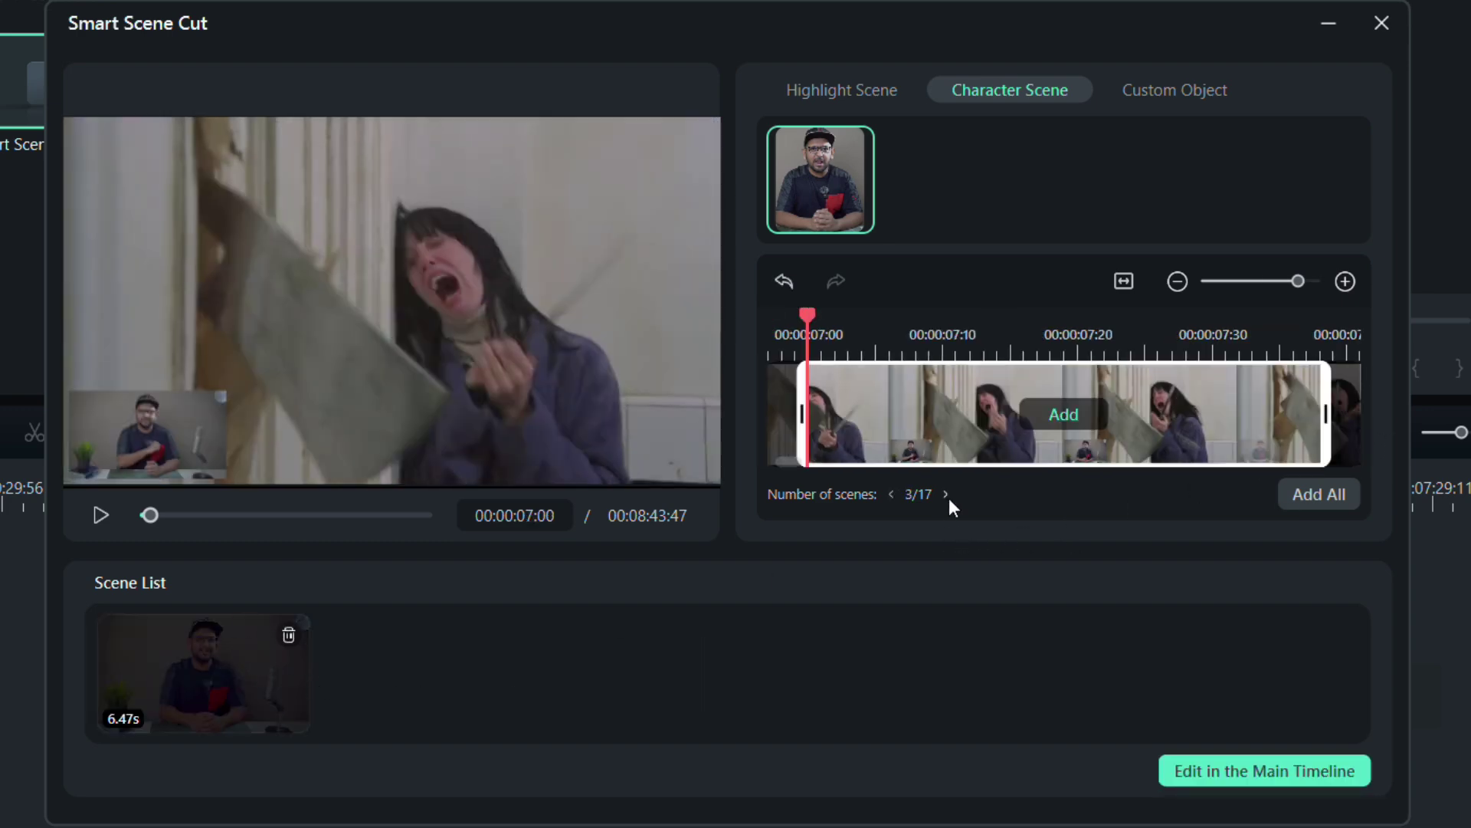
left_click(945, 495)
left_click(945, 494)
Add a microphone scene and a potted plant scene from Custom Object to the Scene List.
left_click(1175, 90)
left_click(1054, 179)
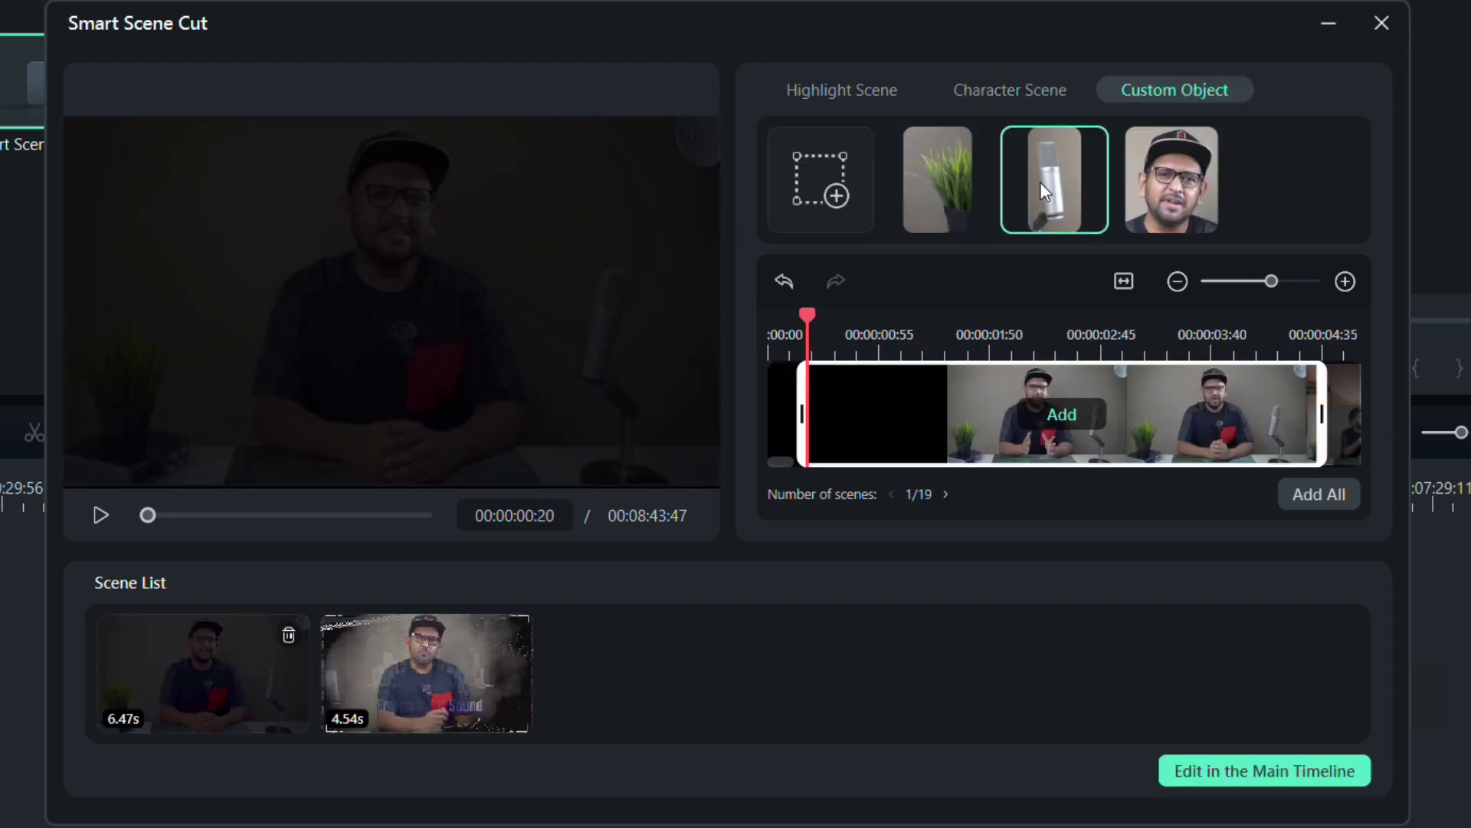
left_click(946, 494)
left_click(946, 495)
left_click(945, 494)
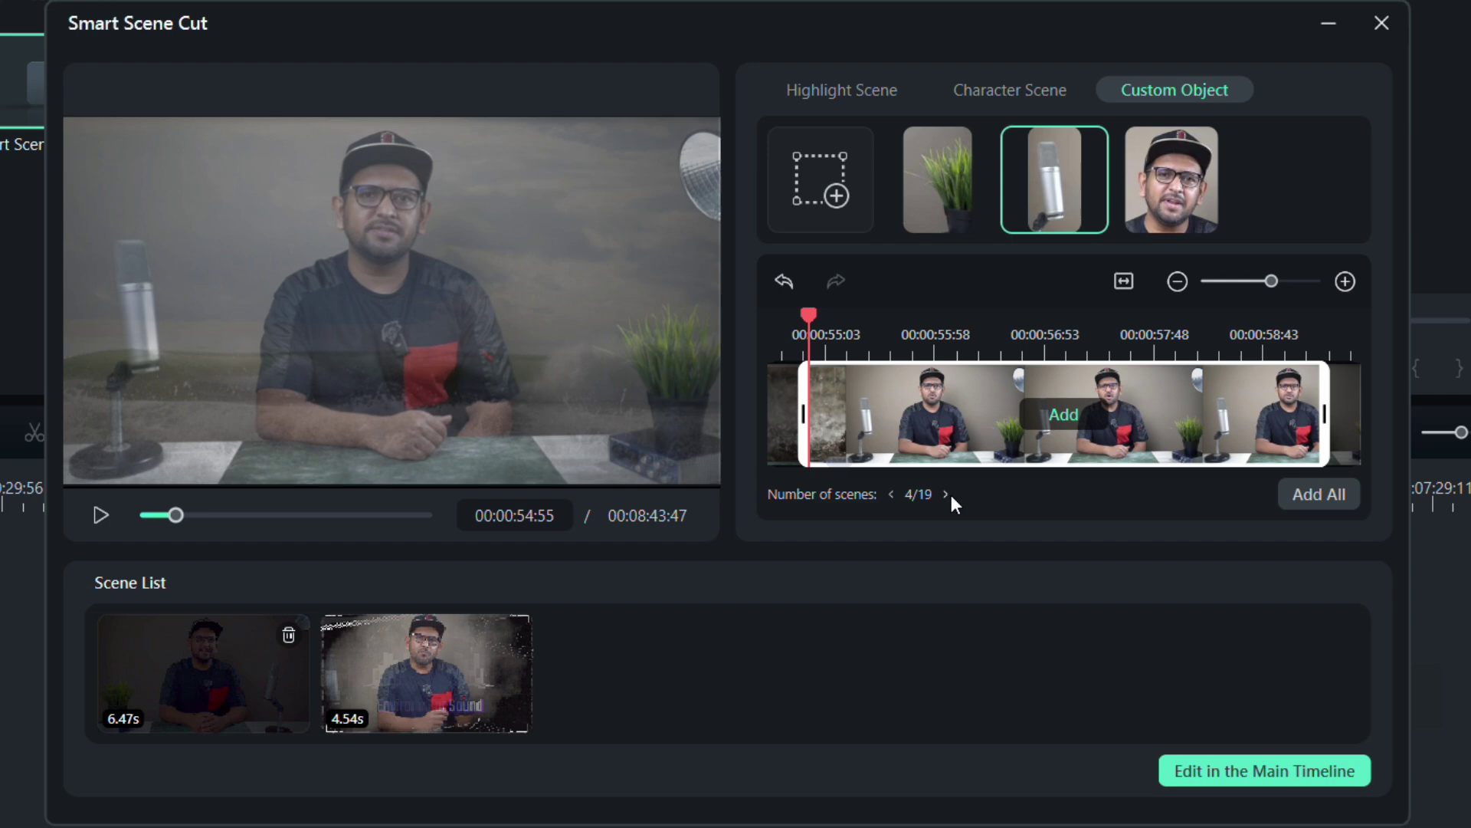
left_click(1062, 413)
left_click(984, 190)
left_click(946, 494)
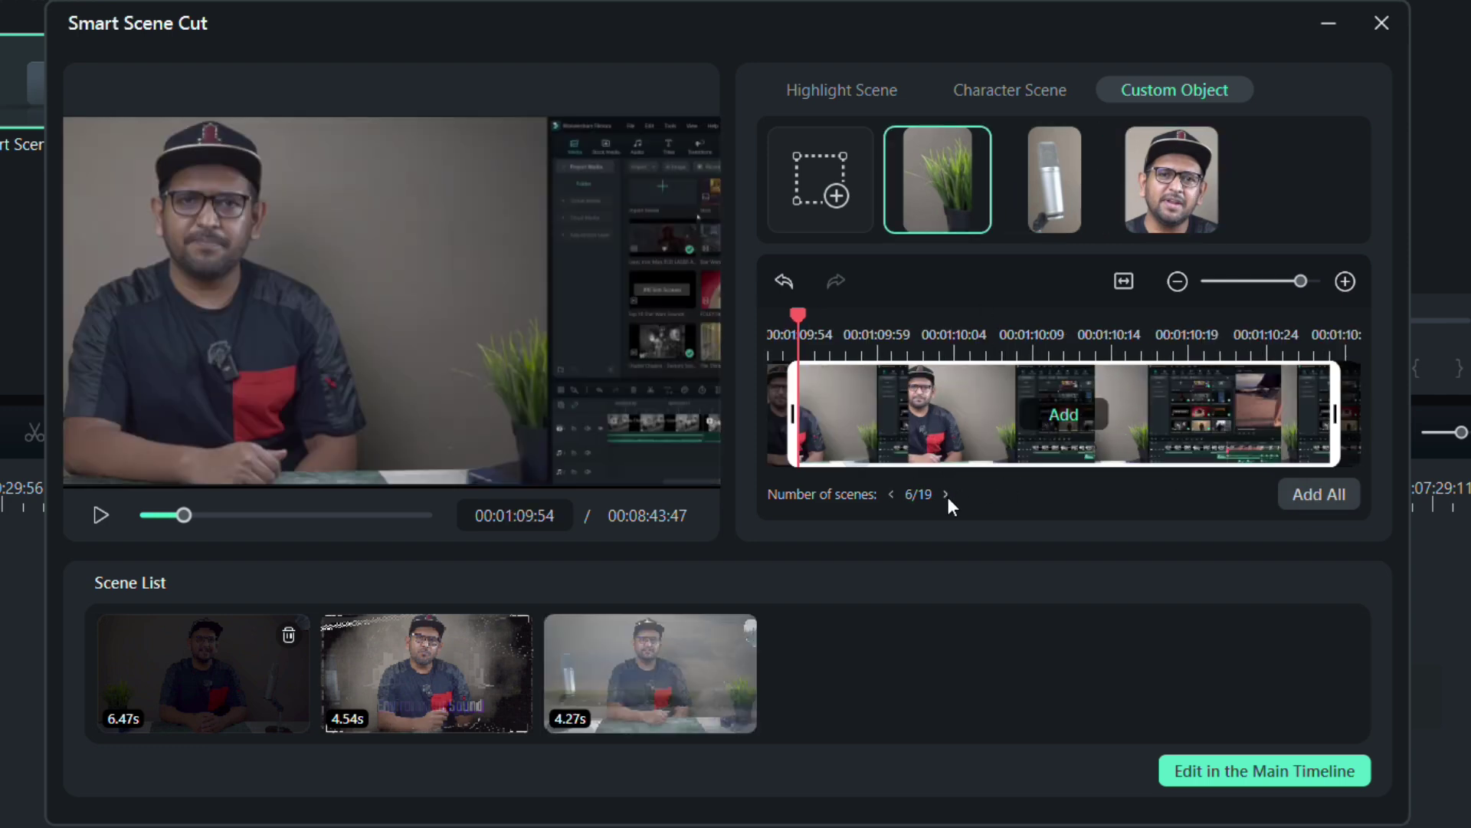
left_click(946, 495)
left_click(1049, 413)
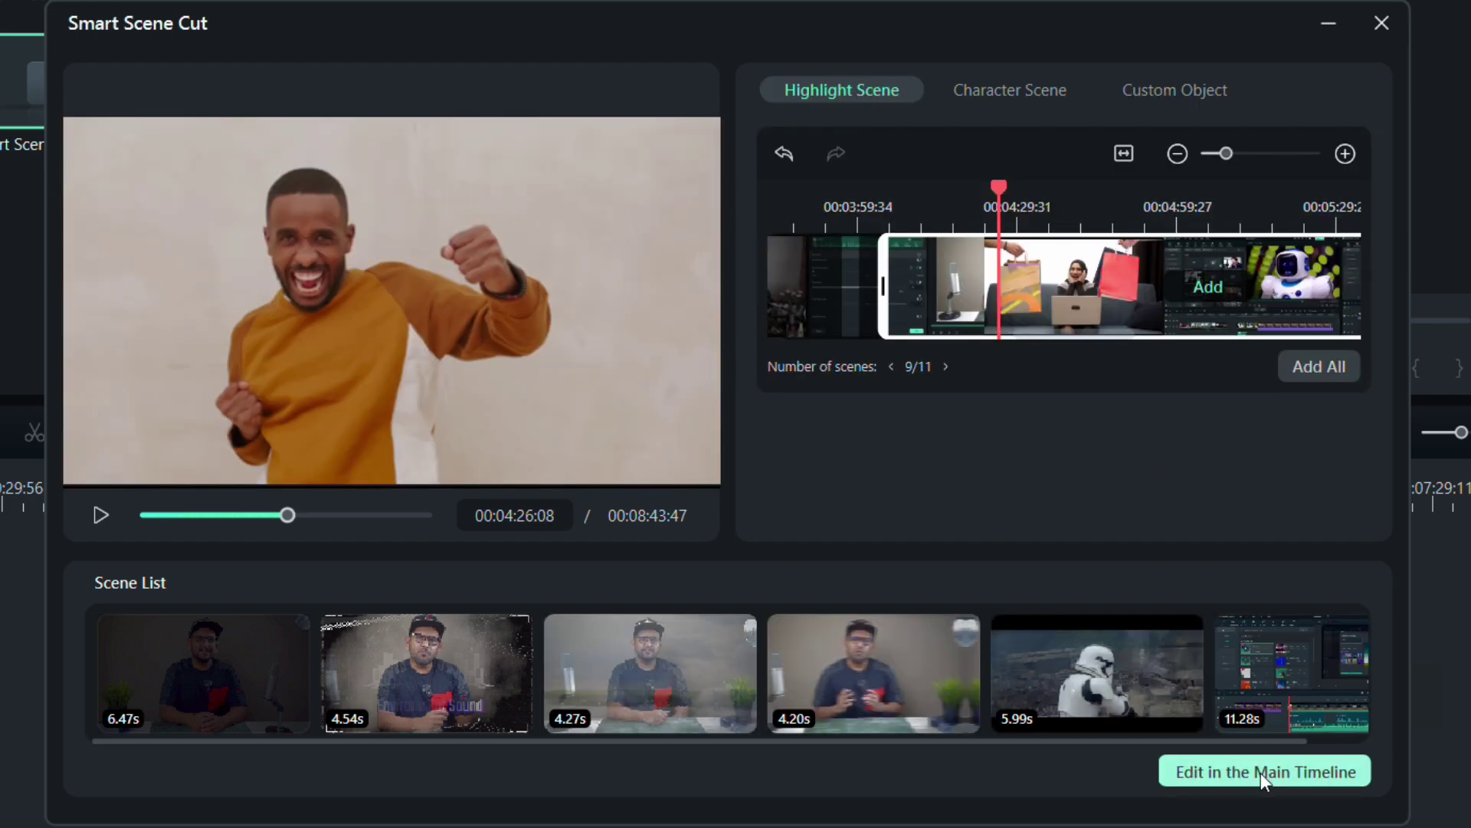
Send the listed scenes to the main timeline, play them, and scrub into the Star Wars clip.
left_click(1261, 771)
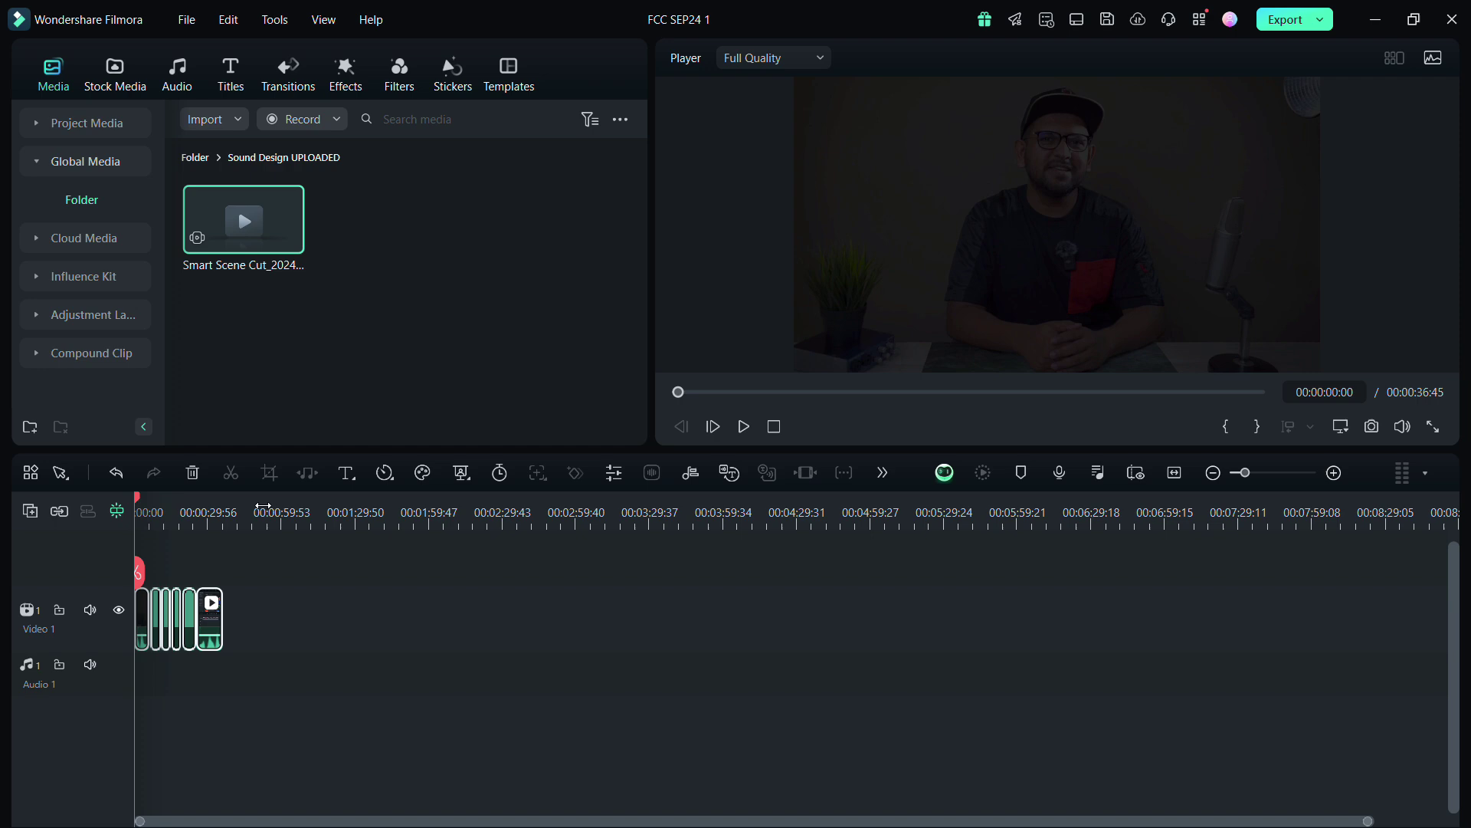
scroll(557, 741, "up", 5)
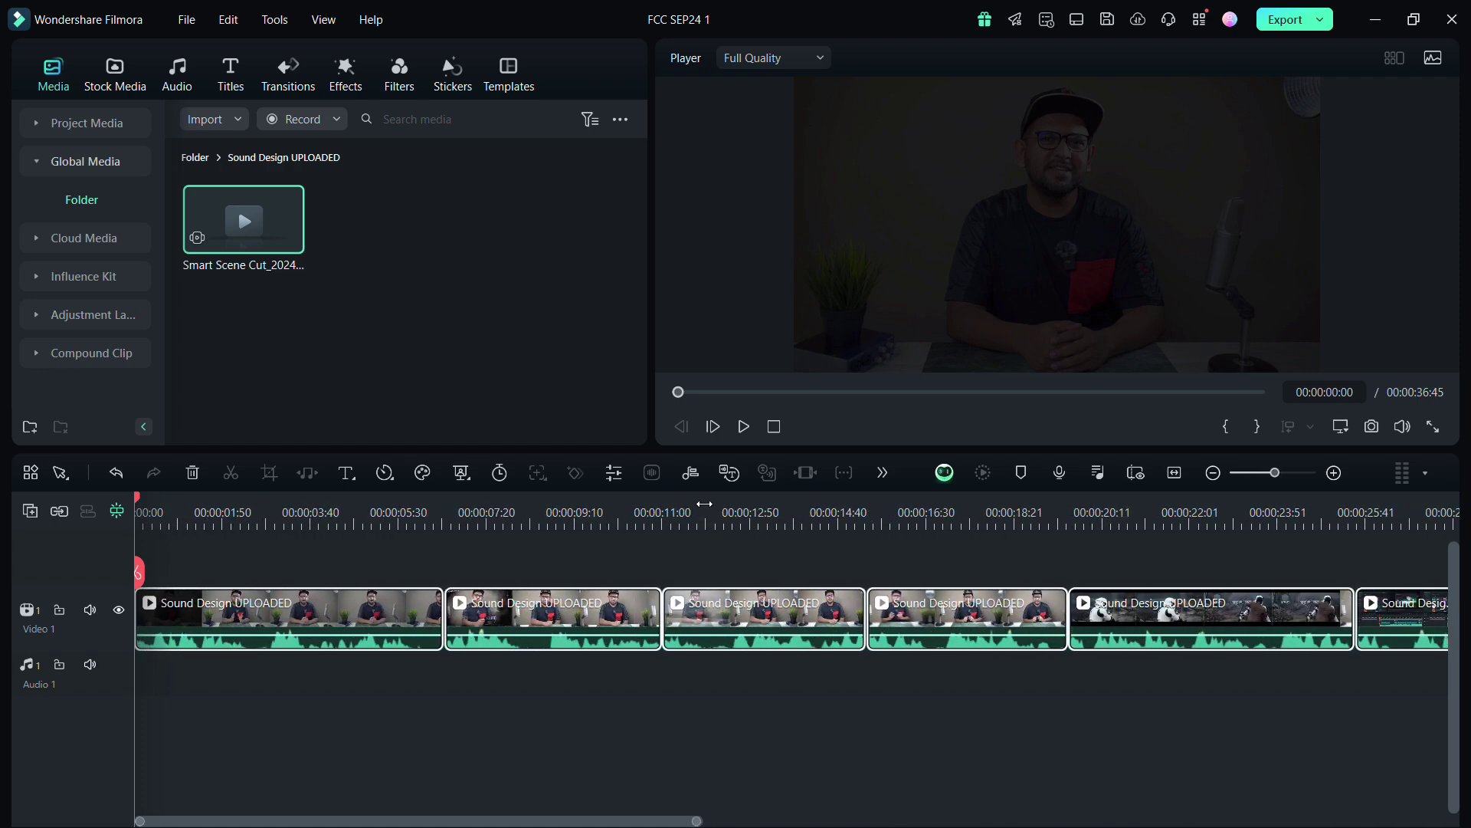
left_click(743, 533)
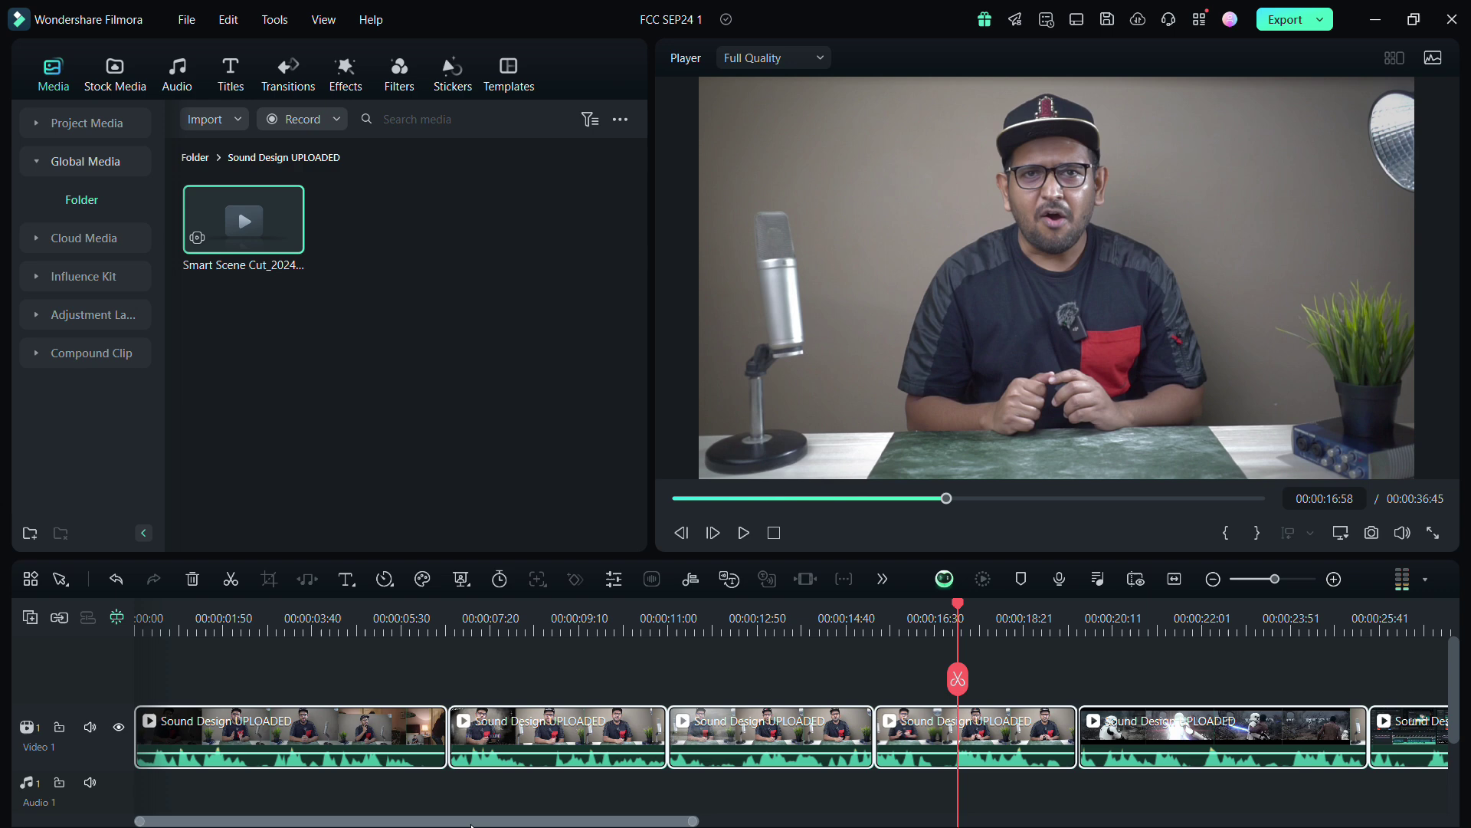
left_click_drag(486, 821, 749, 826)
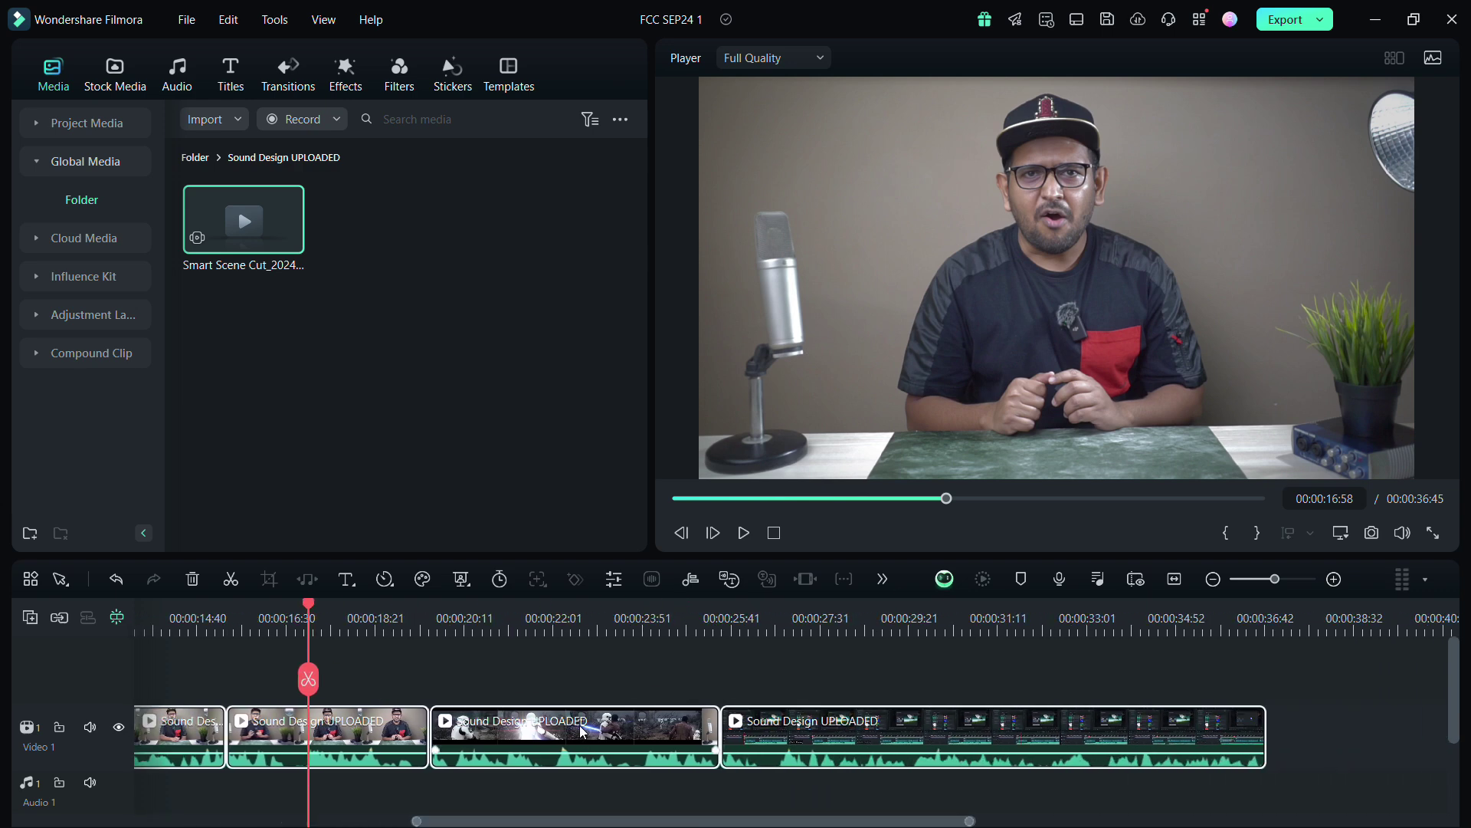
left_click(839, 738)
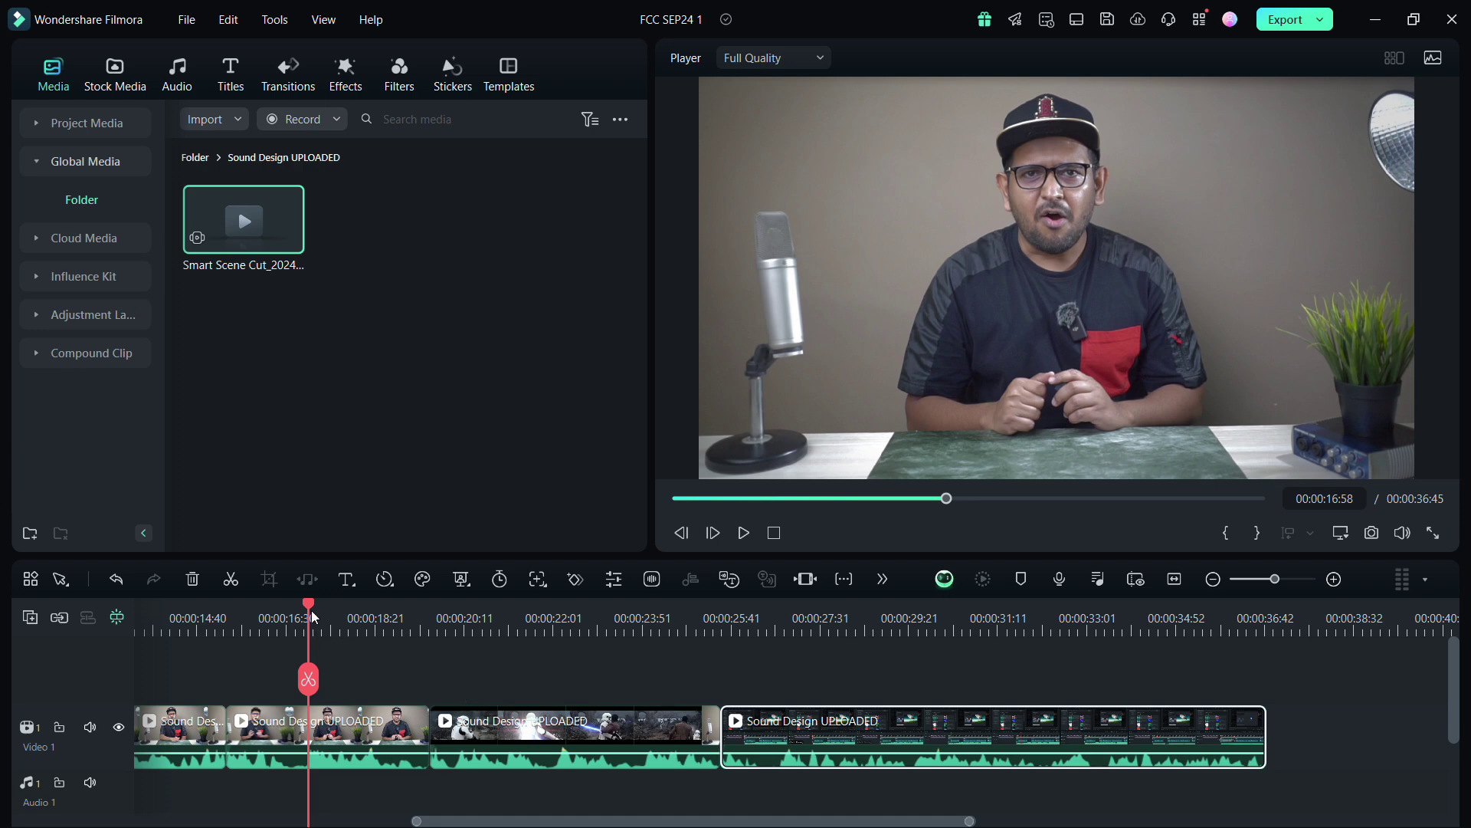
left_click_drag(308, 605, 613, 626)
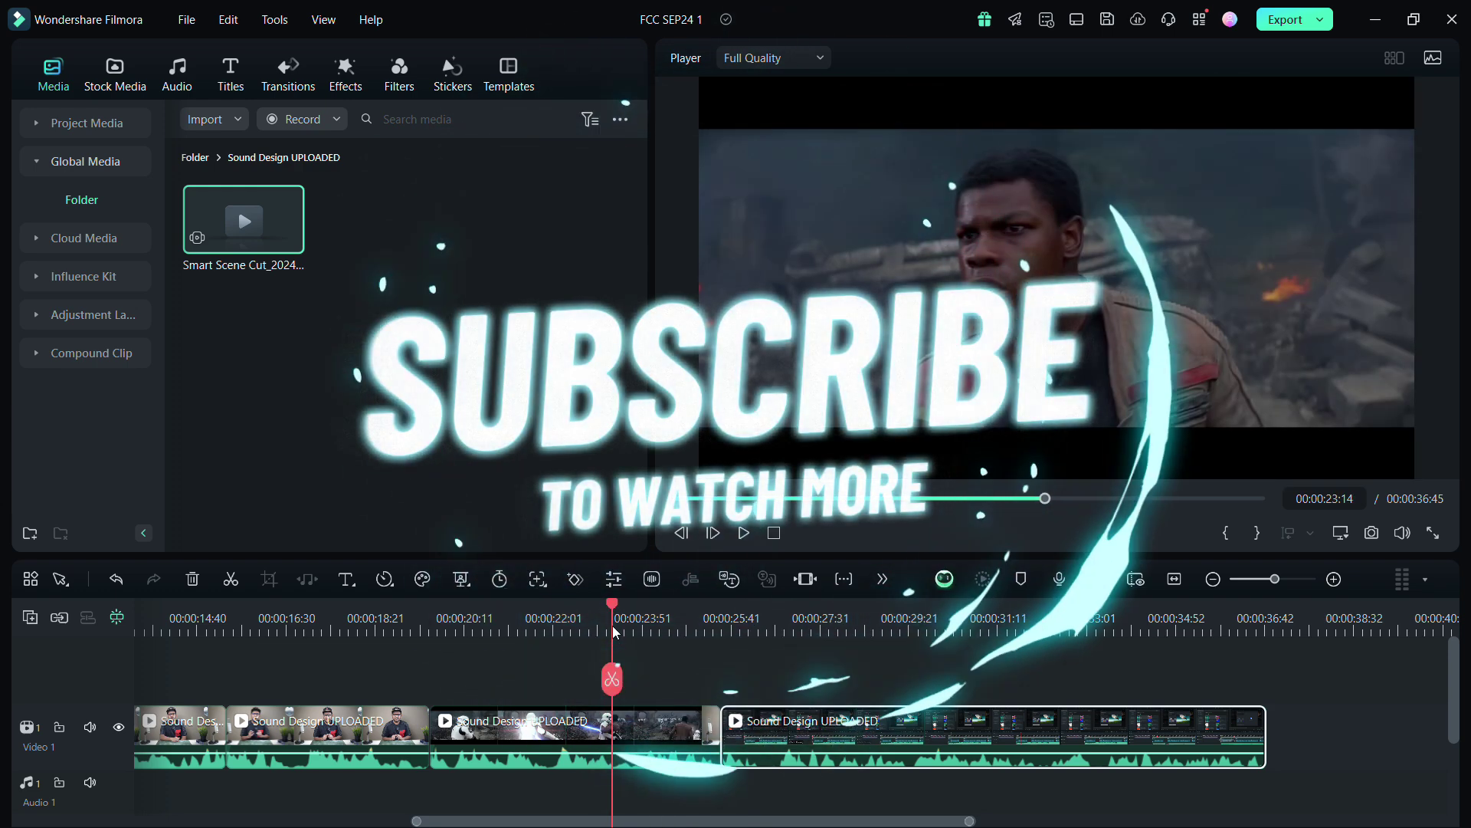